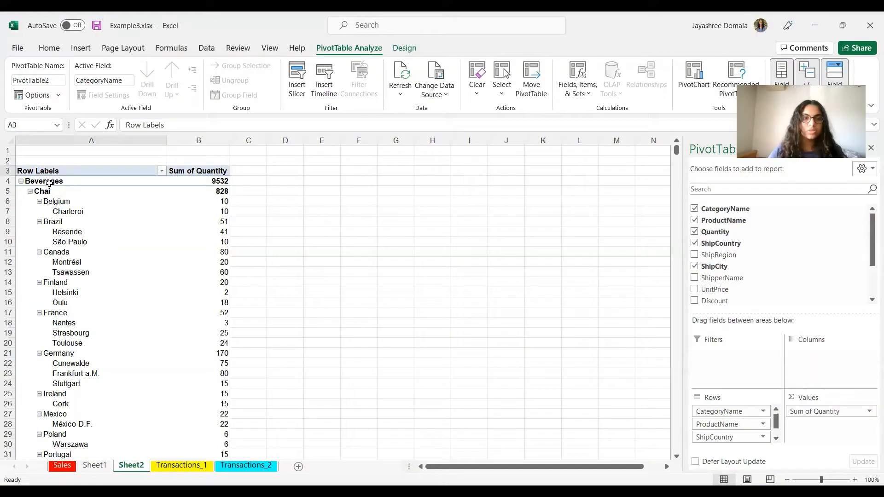
Collapse the PivotTable to category level and move ShipCountry from Rows to Columns, following the instructions in Google Slides.
{"action": "left_click", "coordinate": [48, 182]}
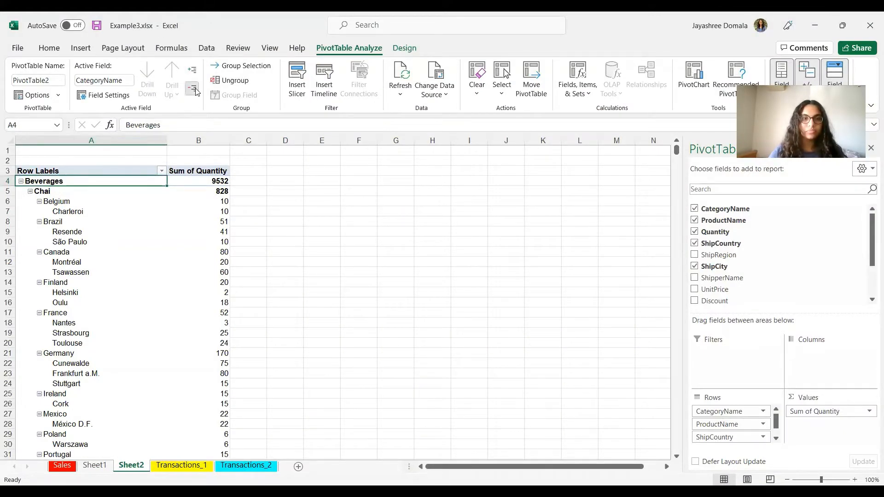
{"action": "left_click", "coordinate": [194, 89]}
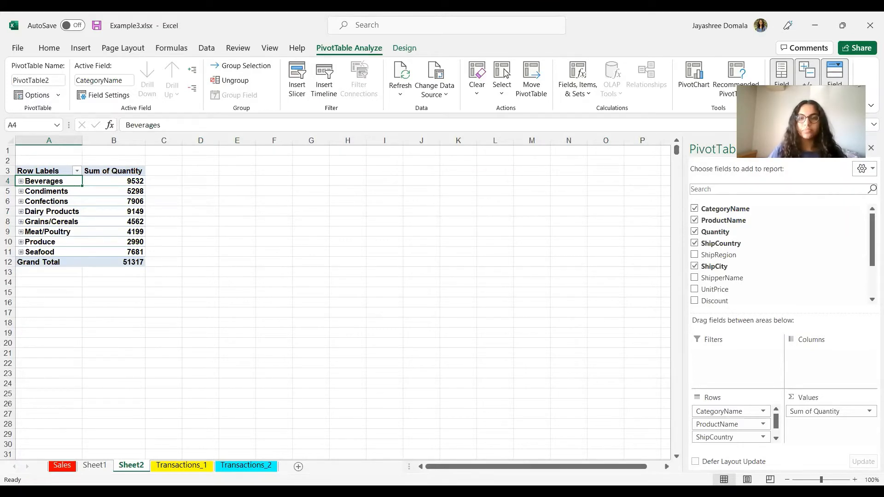
{"action": "key", "text": "alt+Tab"}
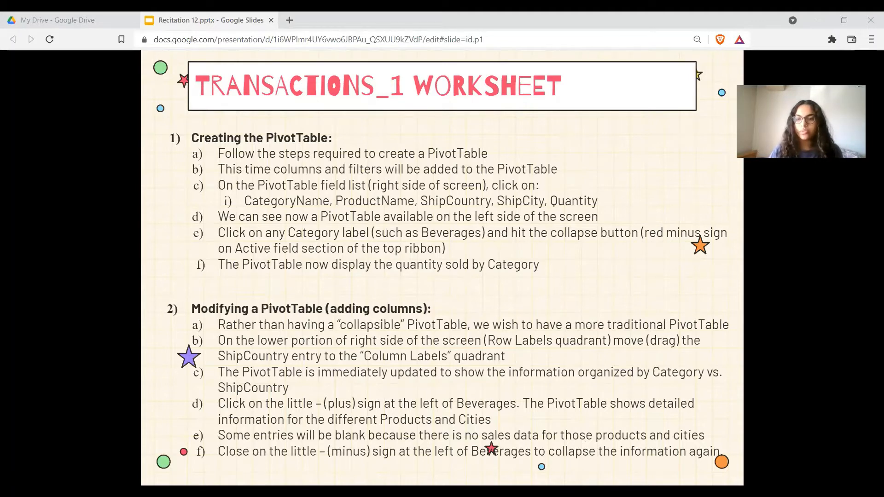
{"action": "key", "text": "alt+Tab"}
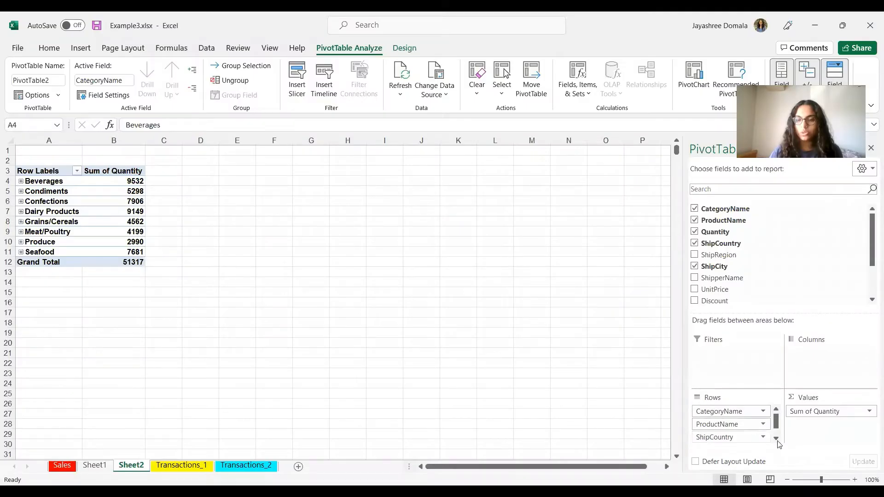
{"action": "left_click_drag", "start_coordinate": [724, 437], "coordinate": [819, 357]}
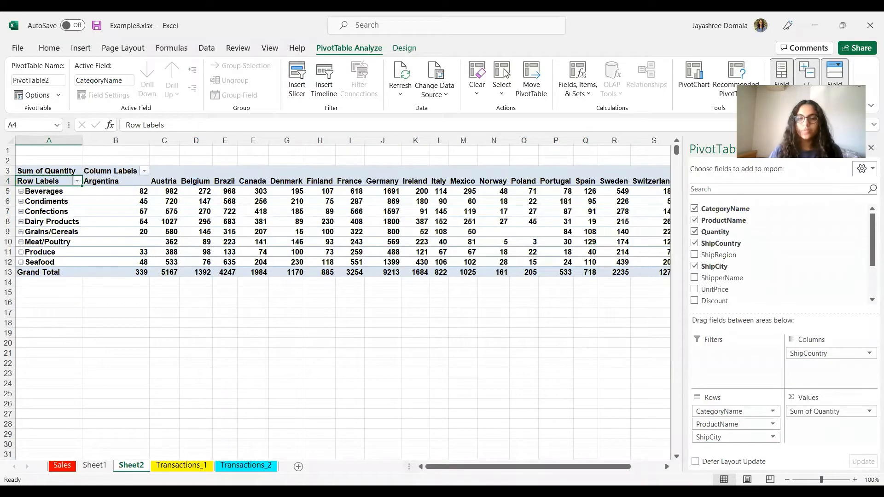
Expand the Beverages category to examine its products and cities by country, and collapse it again.
{"action": "key", "text": "alt+Tab"}
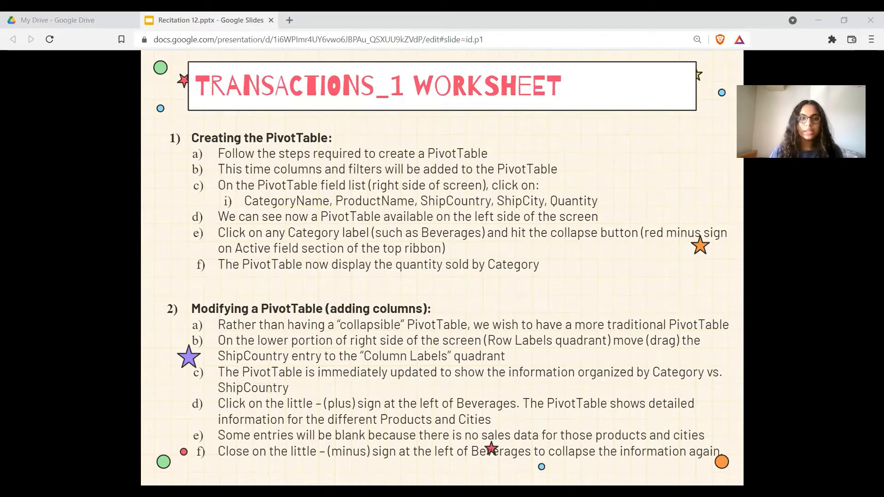
{"action": "key", "text": "alt+Tab"}
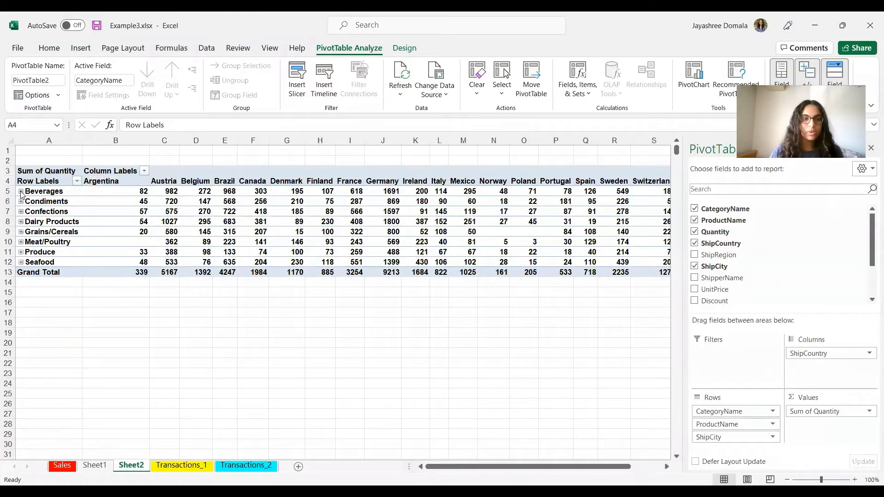
{"action": "left_click", "coordinate": [21, 191]}
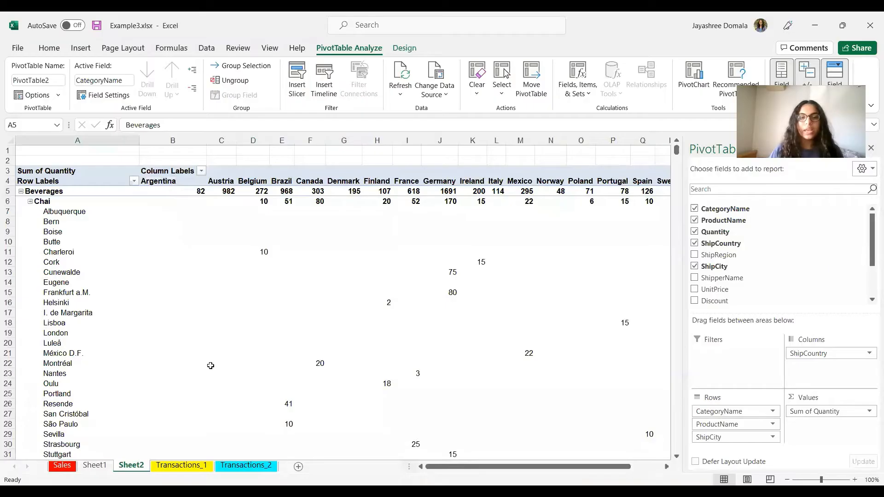
{"action": "scroll", "coordinate": [208, 367], "scroll_direction": "down", "scroll_amount": 6}
{"action": "scroll", "coordinate": [208, 367], "scroll_direction": "up", "scroll_amount": 6}
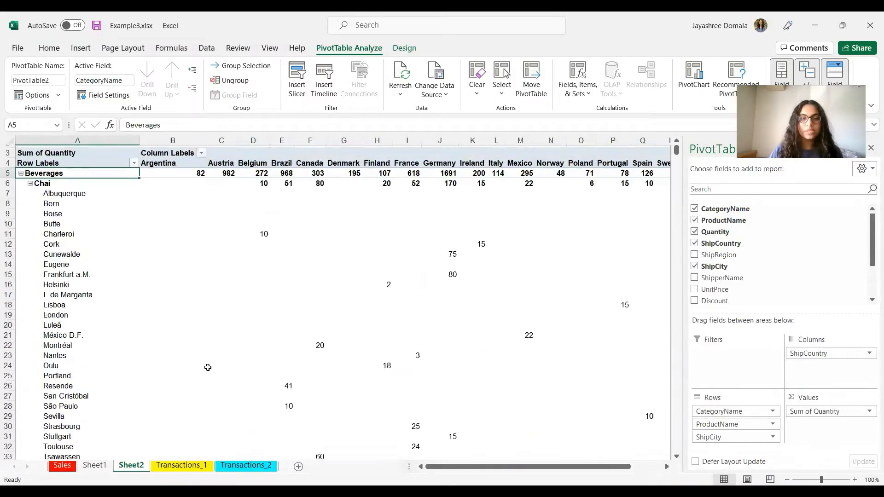
{"action": "scroll", "coordinate": [208, 367], "scroll_direction": "up", "scroll_amount": 1}
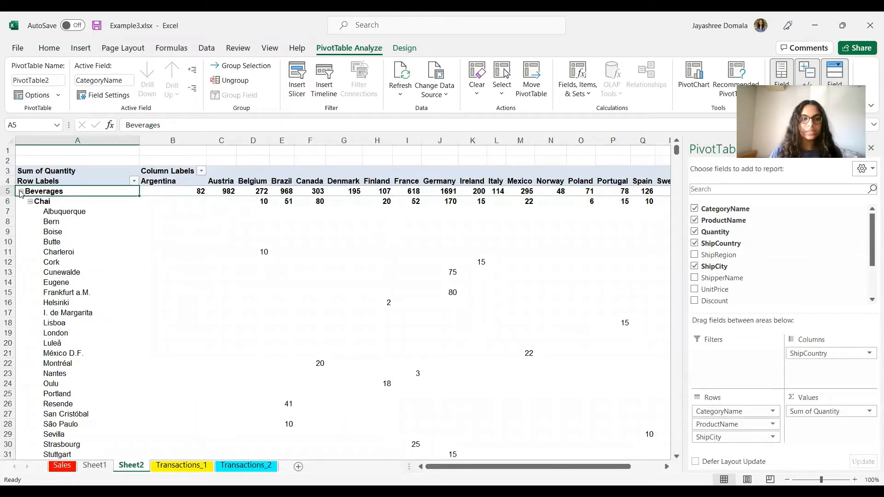
{"action": "left_click", "coordinate": [21, 191]}
{"action": "left_click", "coordinate": [261, 352]}
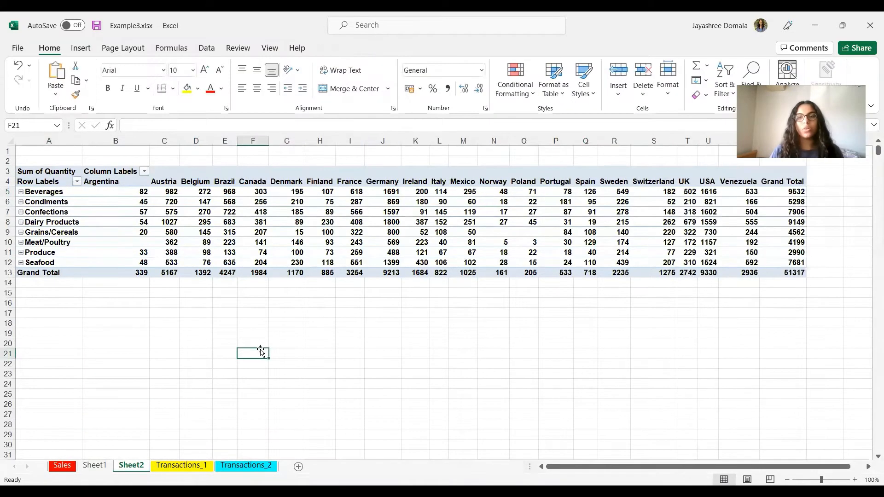
{"action": "left_click", "coordinate": [260, 222]}
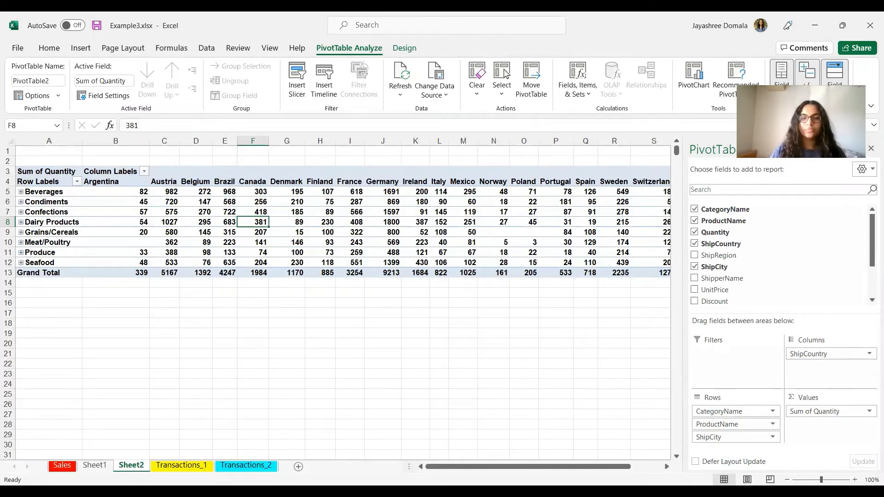
Consult the filter instructions in Google Slides and add ShipperName as a report filter to the Excel PivotTable.
{"action": "key", "text": "alt+Tab"}
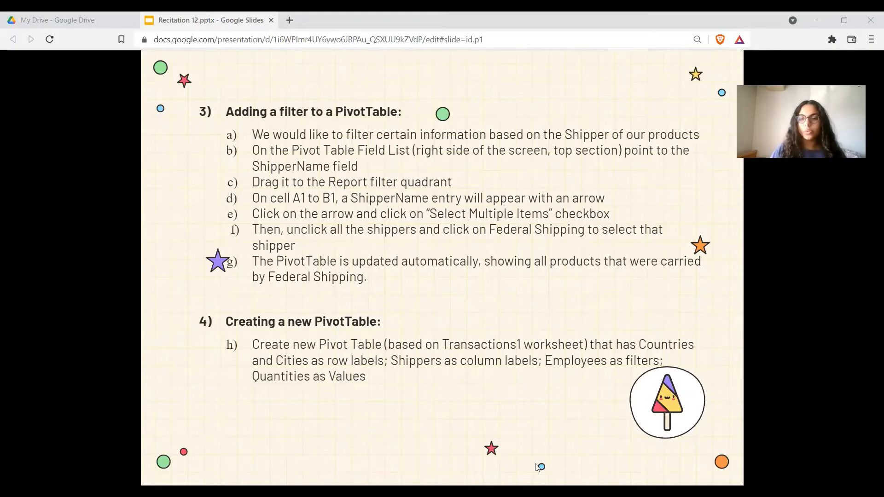
{"action": "left_click", "coordinate": [535, 491]}
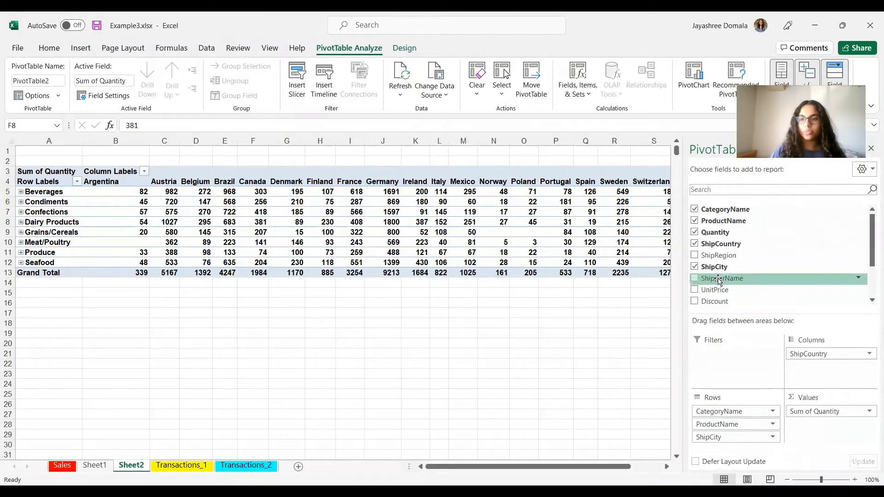
{"action": "left_click_drag", "start_coordinate": [718, 281], "coordinate": [735, 374]}
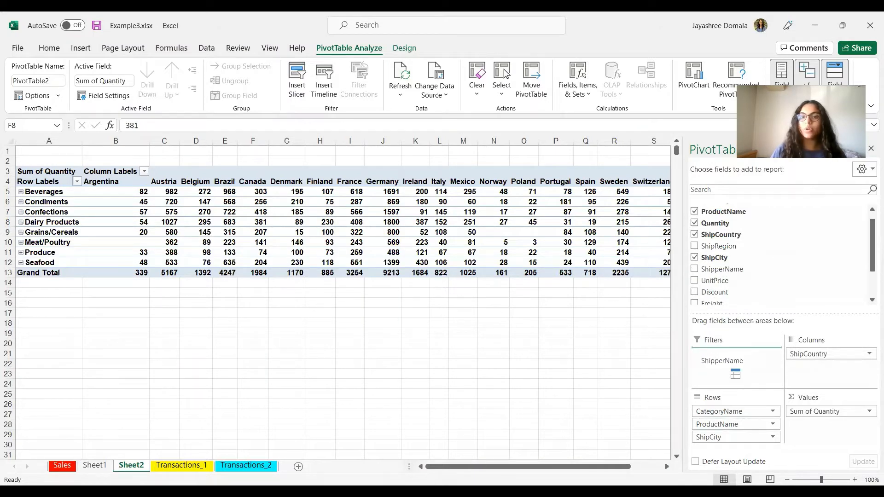
{"action": "left_click_drag", "start_coordinate": [735, 374], "coordinate": [735, 368]}
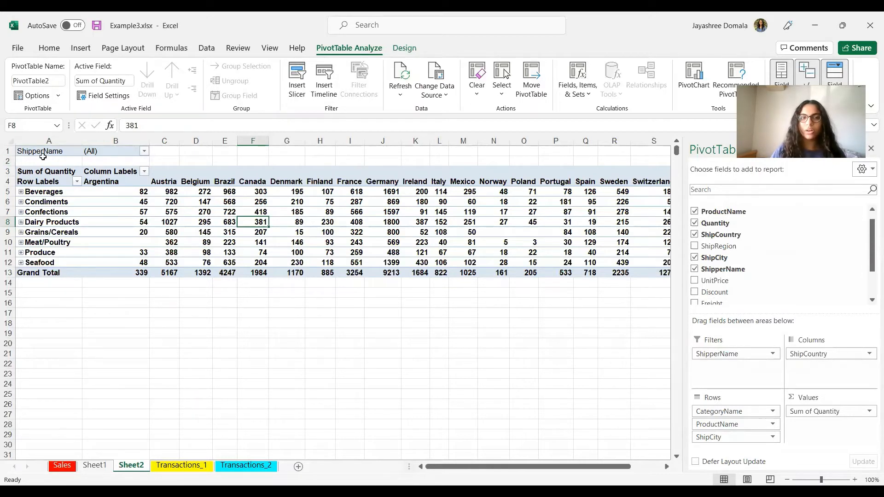
Enable multiple item selection in the ShipperName filter and exclude Speedy Express and United Package, keeping only Federal Shipping.
{"action": "left_click", "coordinate": [145, 151]}
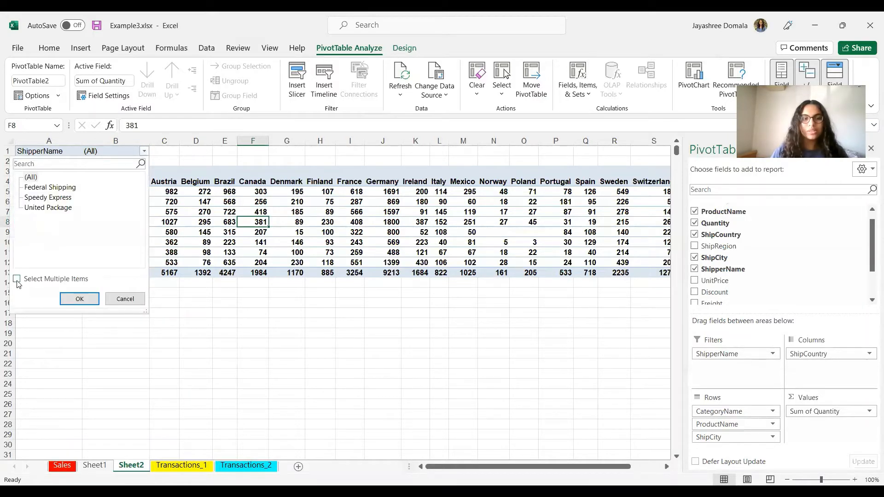
{"action": "left_click", "coordinate": [17, 279]}
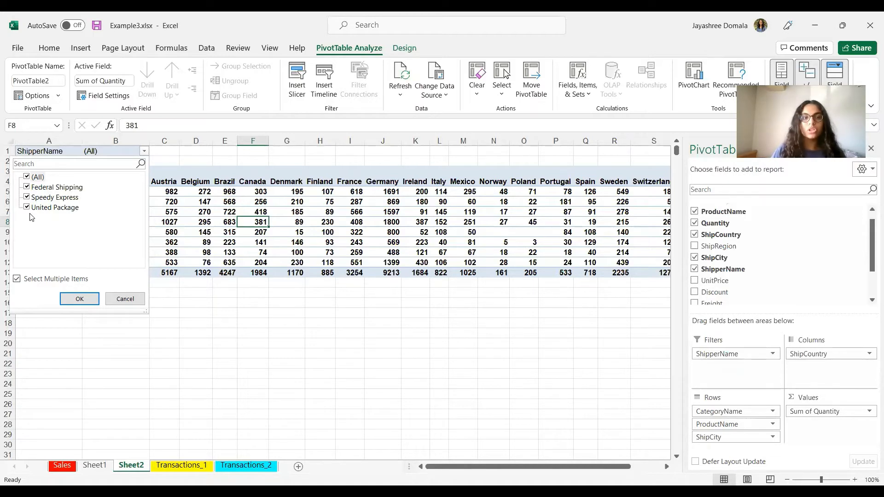
{"action": "left_click", "coordinate": [27, 198]}
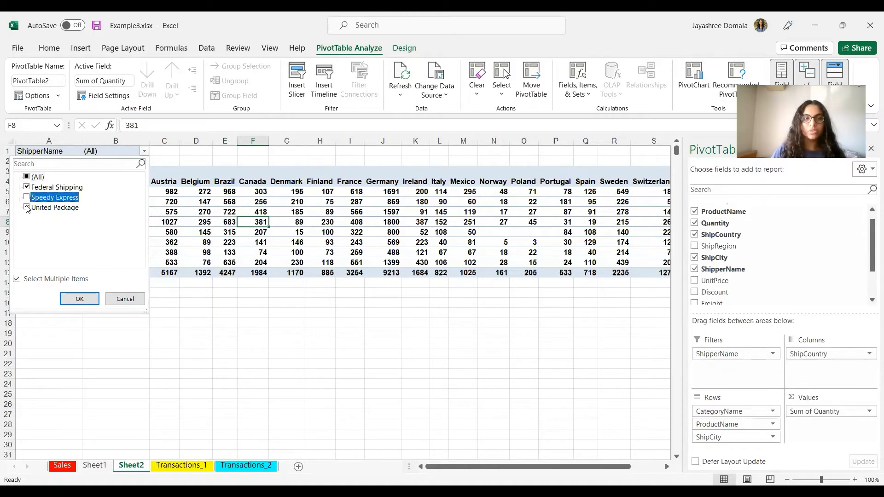
{"action": "left_click", "coordinate": [26, 208]}
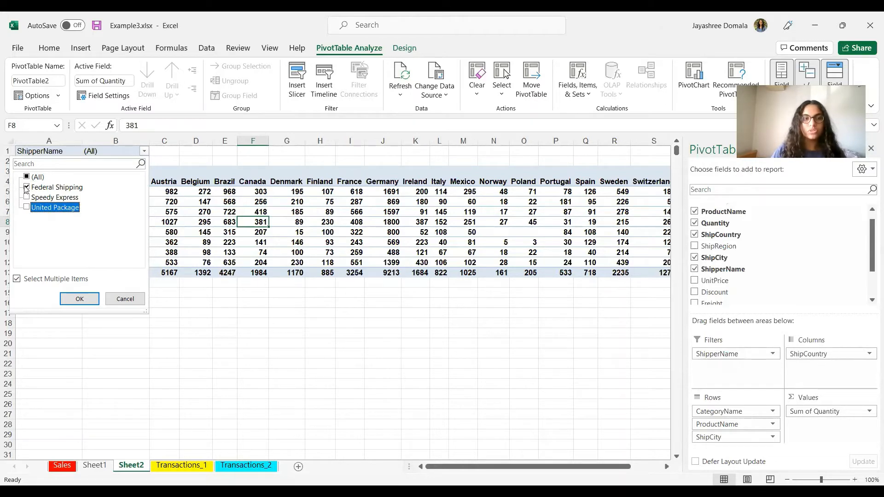
{"action": "left_click", "coordinate": [94, 299]}
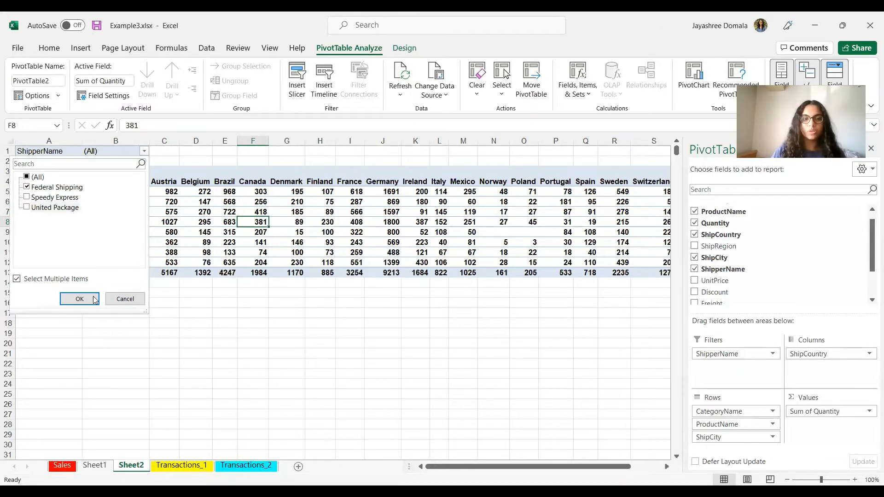
{"action": "left_click", "coordinate": [94, 300]}
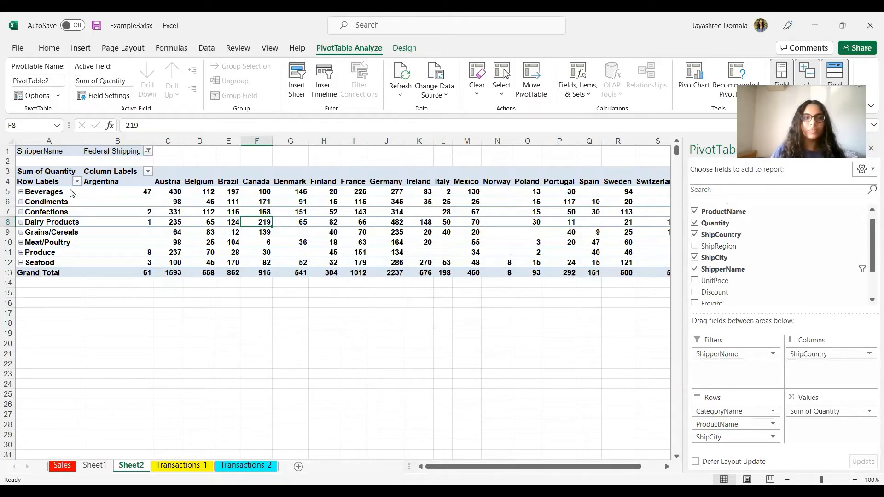
Include Speedy Express alongside Federal Shipping in the ShipperName filter.
{"action": "left_click", "coordinate": [148, 151]}
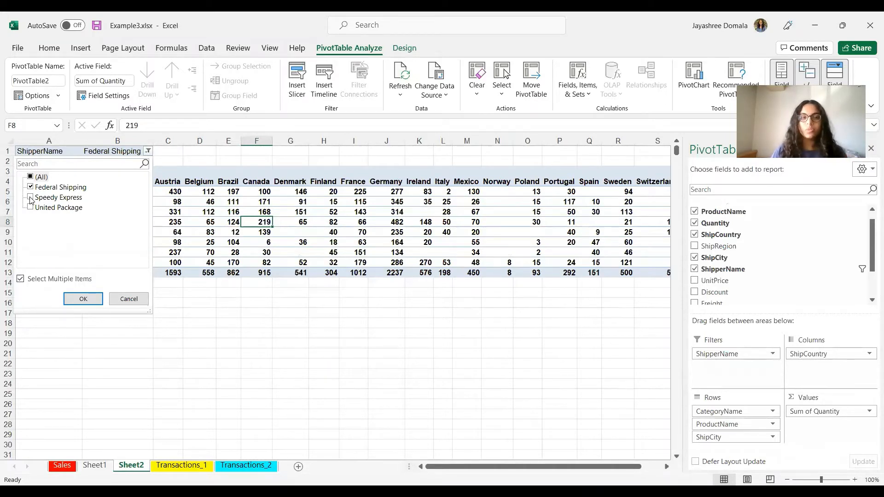
{"action": "left_click", "coordinate": [31, 198]}
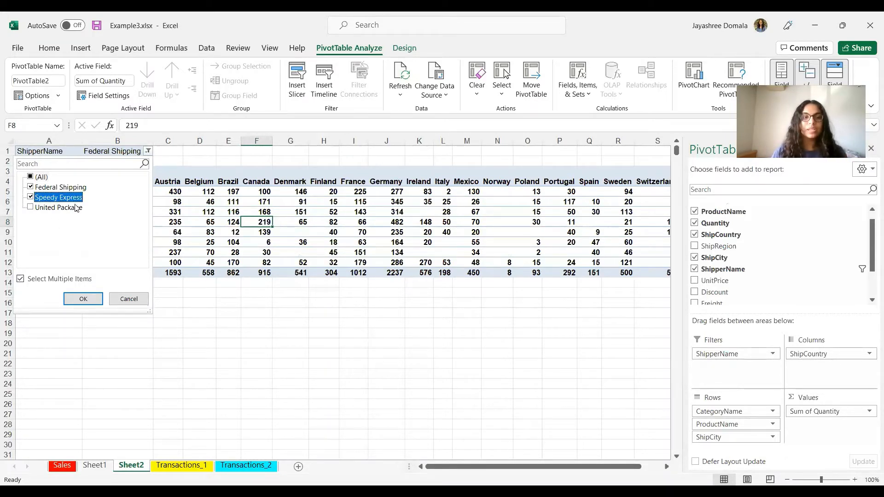
{"action": "left_click", "coordinate": [83, 298]}
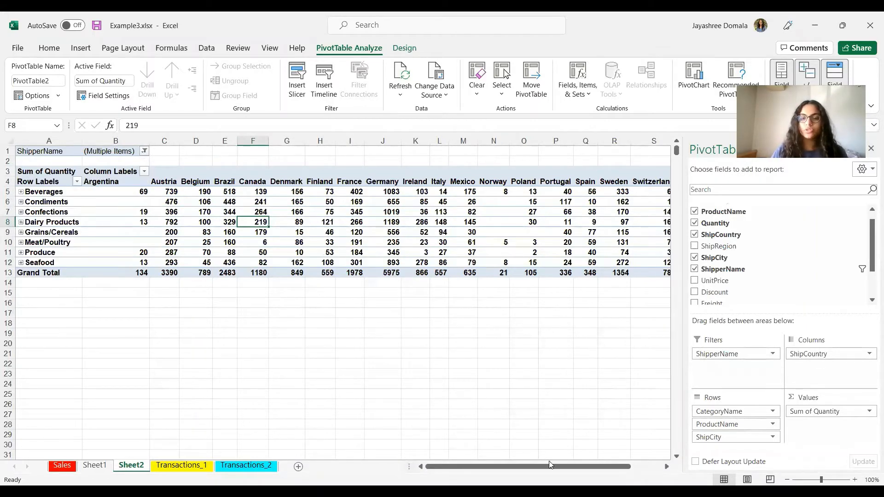
Check the new PivotTable task in Google Slides and create a PivotTable from the Transactions_1 data on a new worksheet.
{"action": "key", "text": "alt+Tab"}
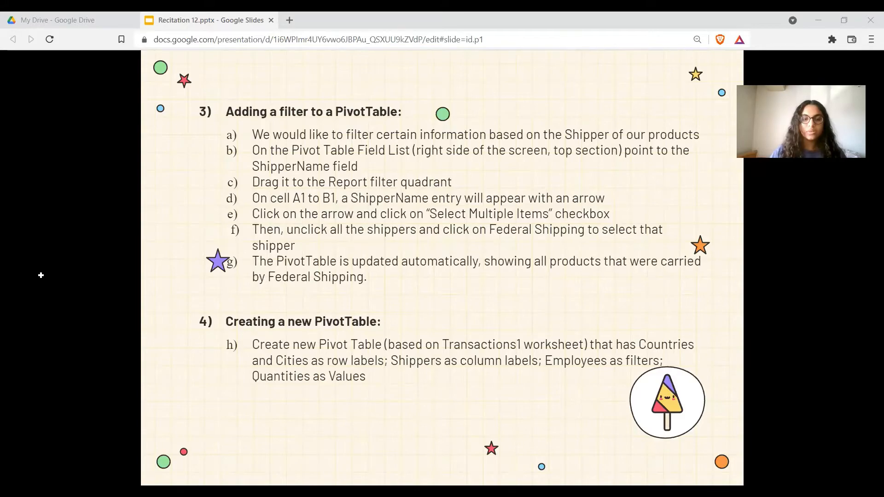
{"action": "key", "text": "alt+Tab"}
{"action": "left_click", "coordinate": [128, 468]}
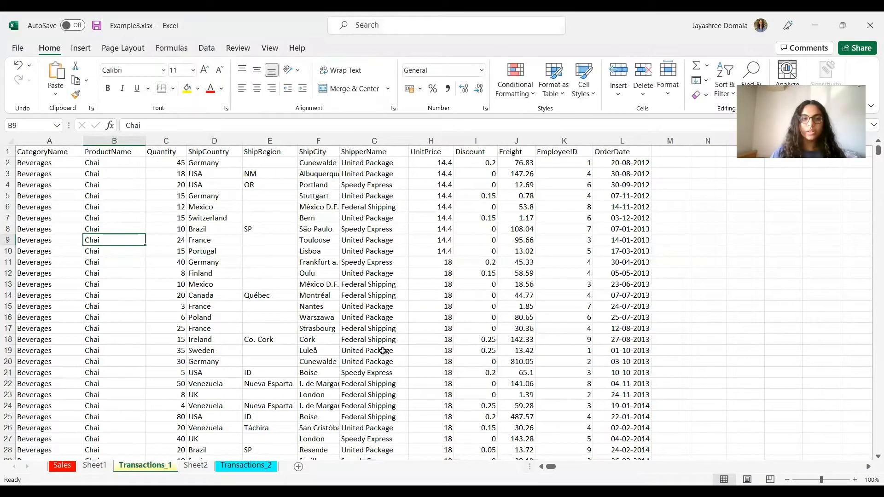
{"action": "left_click", "coordinate": [178, 276]}
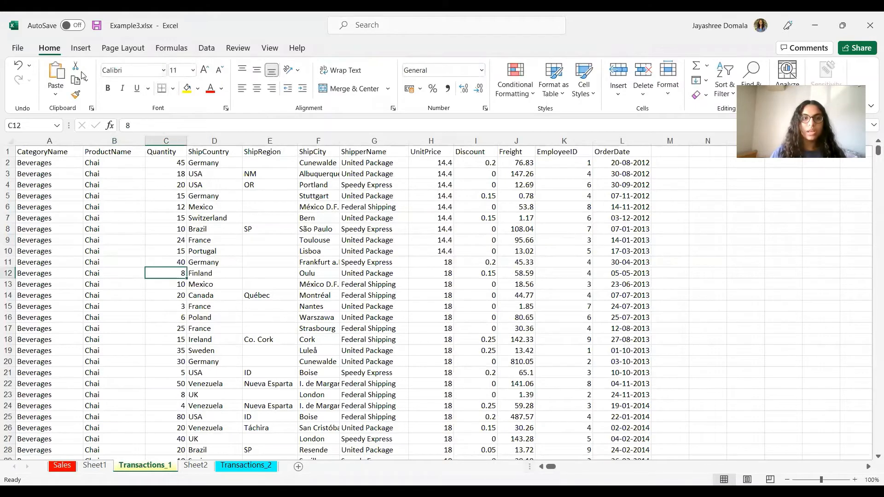
{"action": "left_click", "coordinate": [76, 49]}
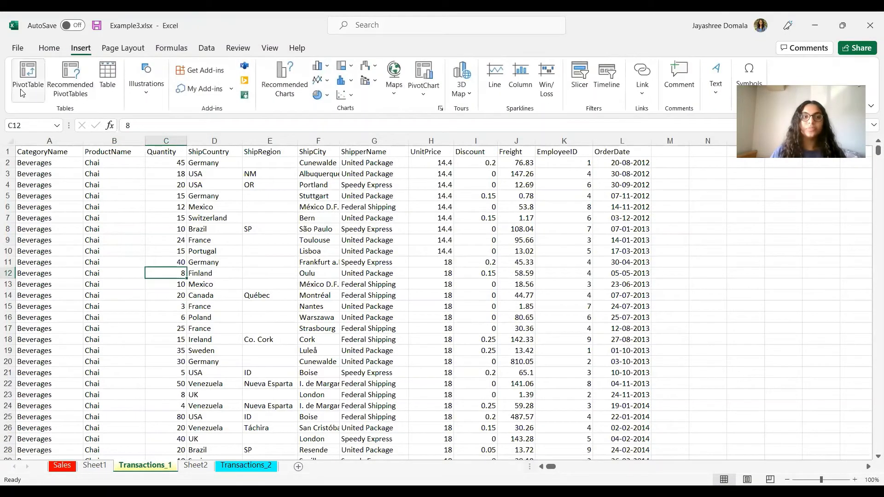
{"action": "left_click", "coordinate": [22, 93]}
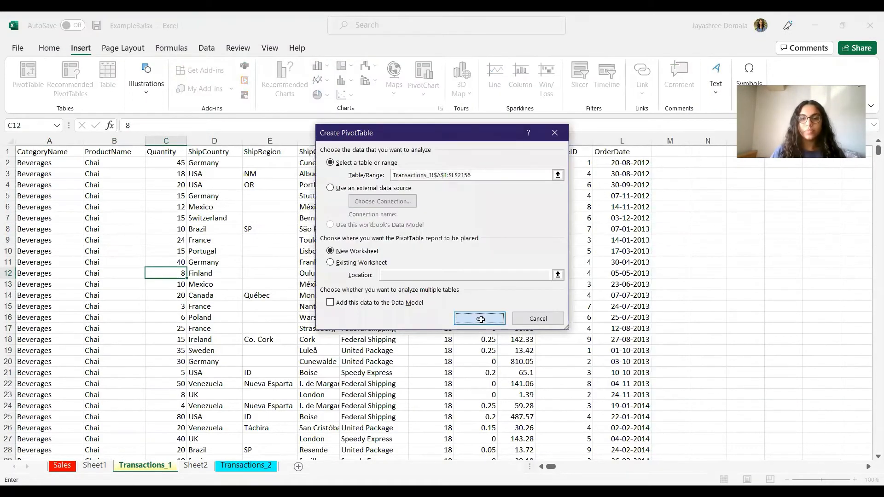
{"action": "key", "text": "Return"}
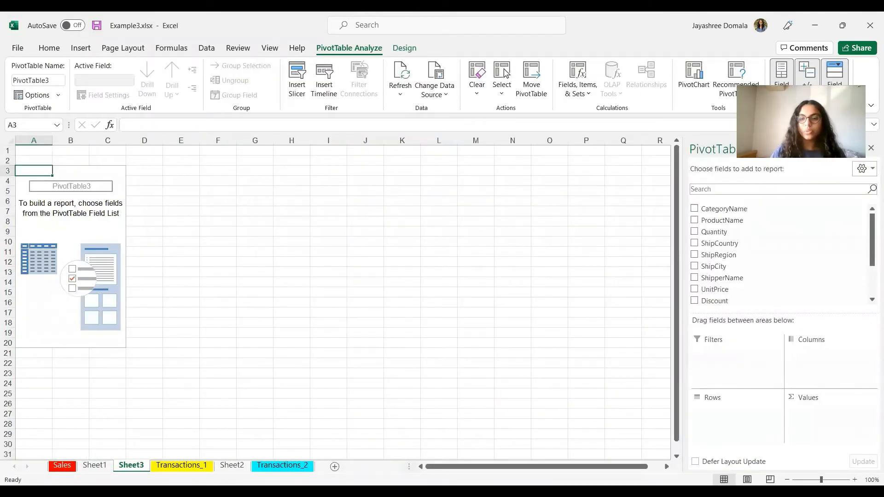
Add ShipCountry and ShipCity as row labels to the new PivotTable, checking the required layout in Google Slides.
{"action": "key", "text": "alt+Tab"}
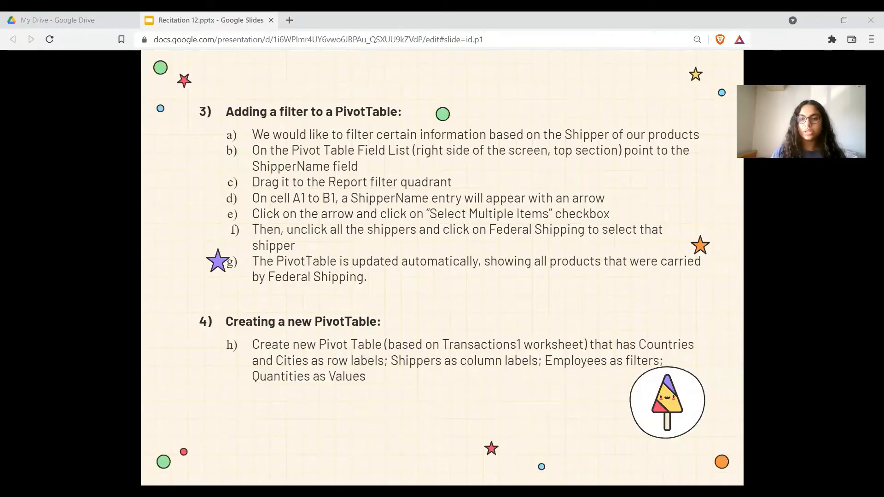
{"action": "key", "text": "alt+Tab"}
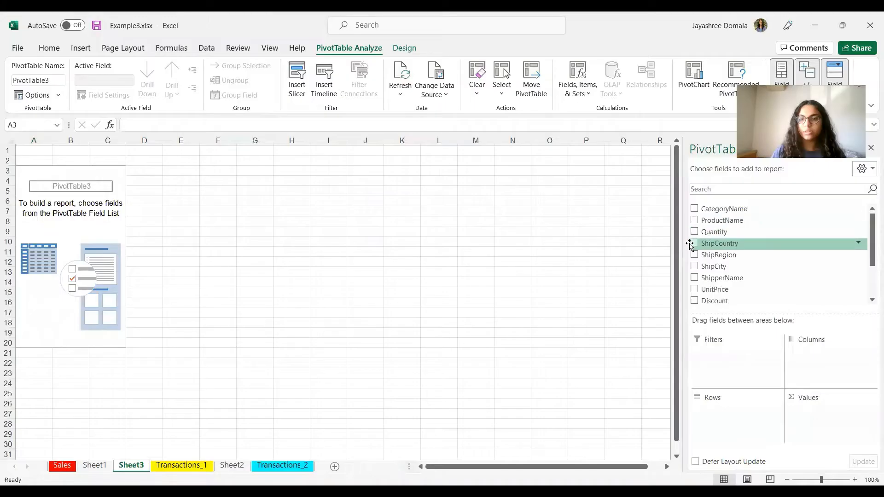
{"action": "left_click", "coordinate": [694, 243]}
{"action": "left_click", "coordinate": [694, 266]}
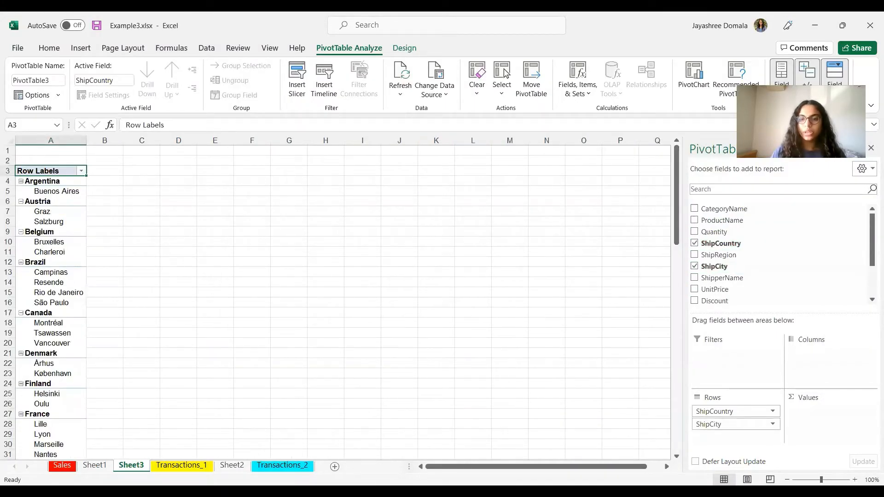
{"action": "key", "text": "alt+Tab"}
{"action": "key", "text": "alt+Tab"}
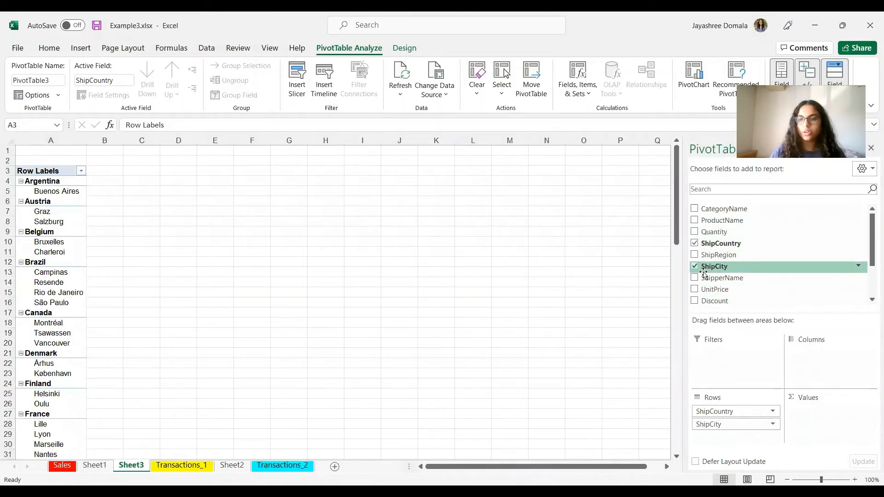
Place ShipperName in the PivotTable's column labels and Quantity in its values, checking the required layout in Google Slides.
{"action": "scroll", "coordinate": [704, 274], "scroll_direction": "down", "scroll_amount": 2}
{"action": "scroll", "coordinate": [704, 277], "scroll_direction": "up", "scroll_amount": 2}
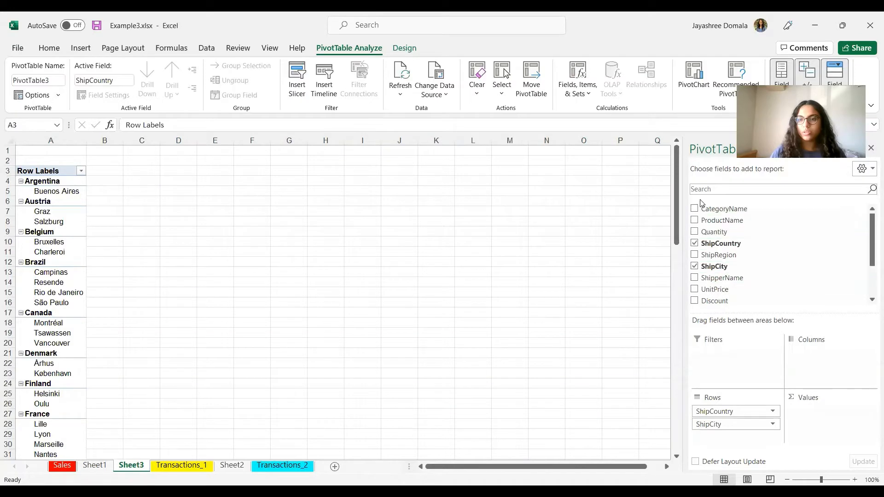
{"action": "left_click", "coordinate": [694, 279]}
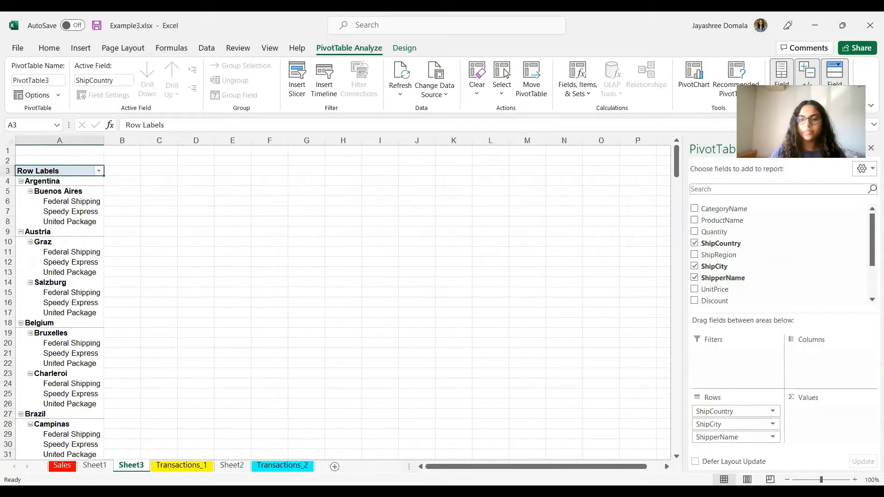
{"action": "key", "text": "alt+Tab"}
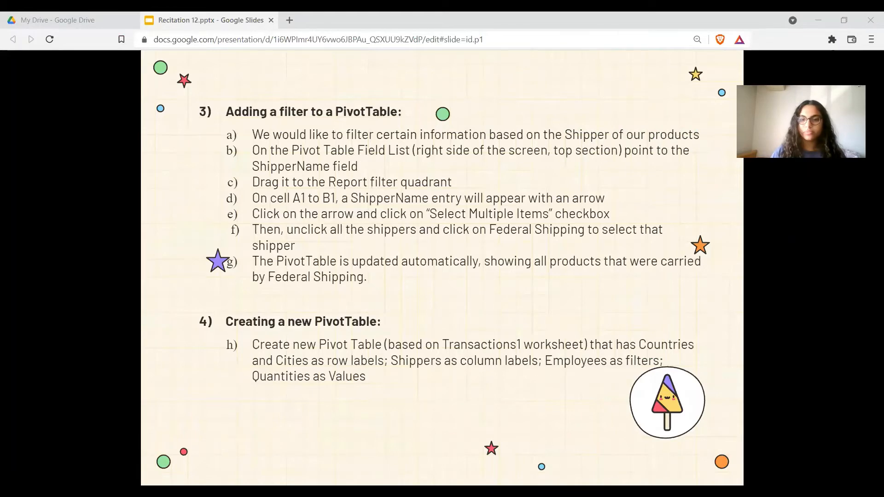
{"action": "key", "text": "alt+Tab"}
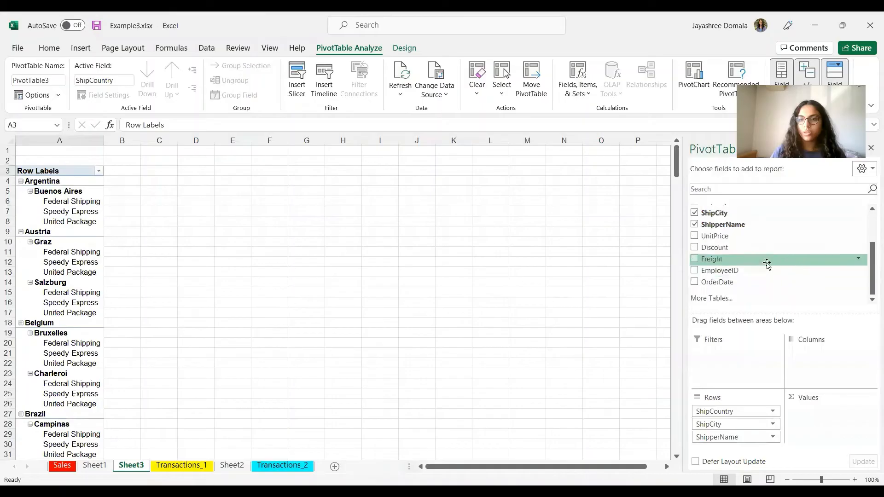
{"action": "scroll", "coordinate": [745, 249], "scroll_direction": "up", "scroll_amount": 2}
{"action": "left_click", "coordinate": [694, 232]}
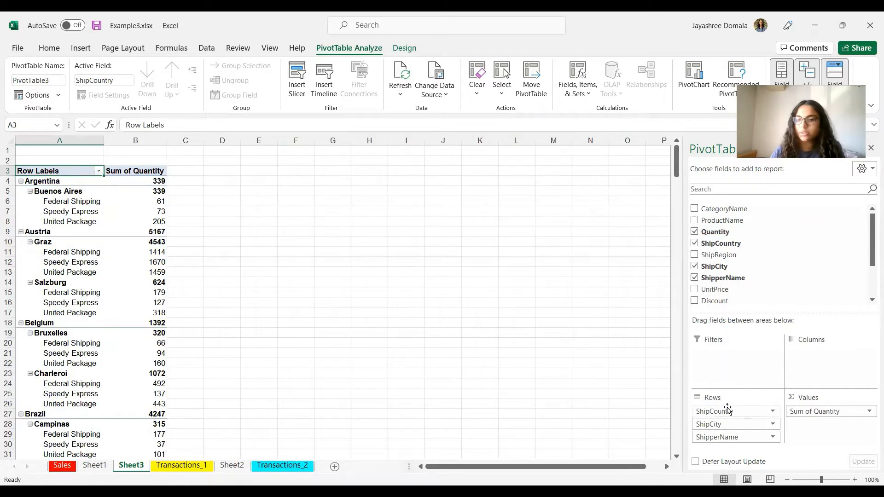
{"action": "left_click_drag", "start_coordinate": [723, 437], "coordinate": [820, 352]}
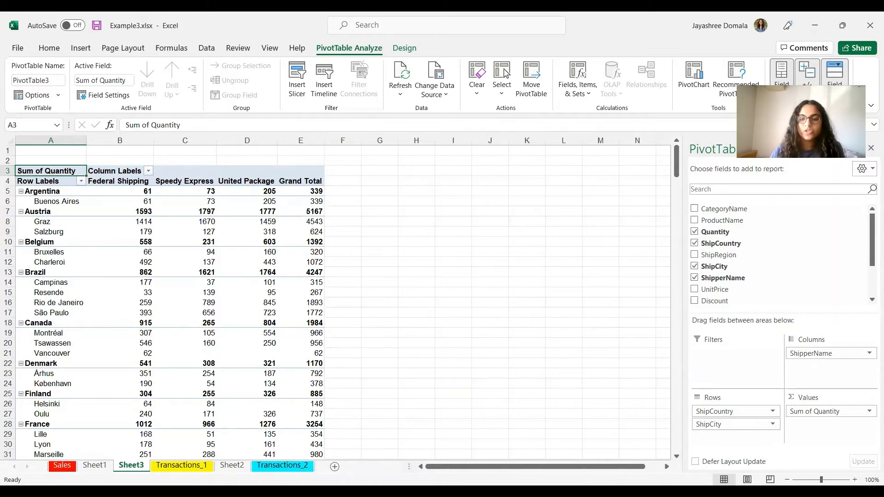
Check the PivotTable task in Google Slides and add EmployeeID as the report filter.
{"action": "key", "text": "alt+Tab"}
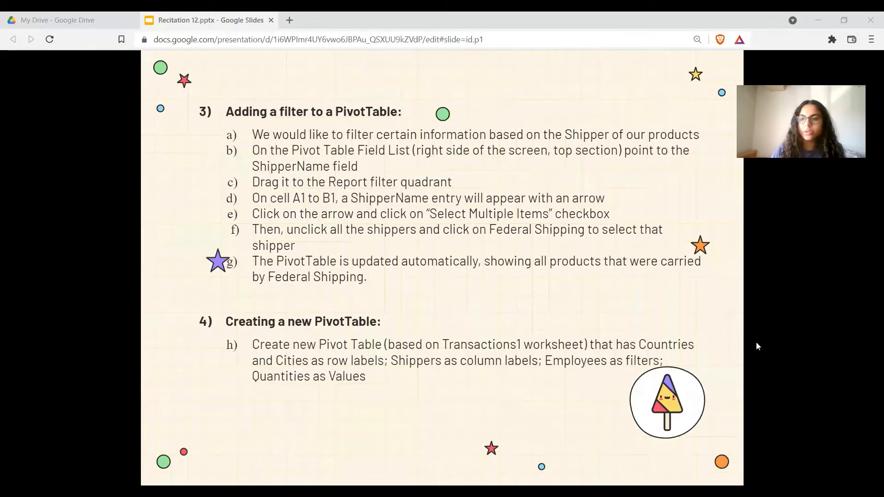
{"action": "key", "text": "alt+Tab"}
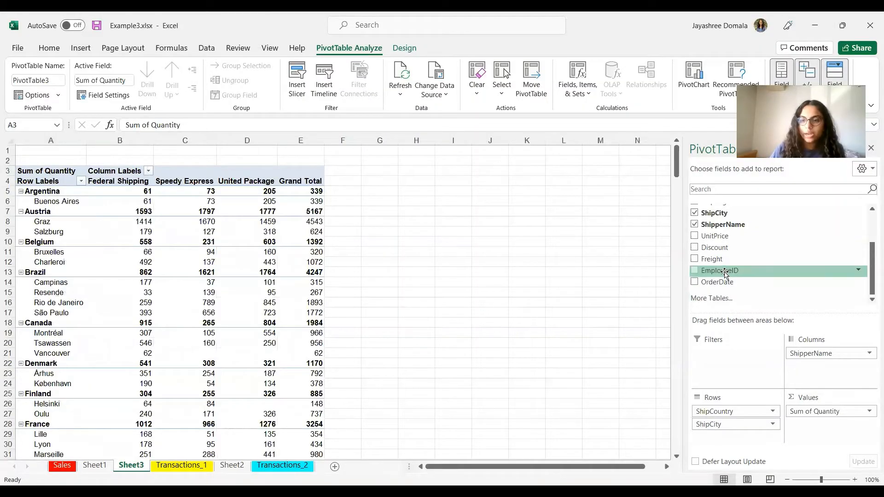
{"action": "left_click_drag", "start_coordinate": [724, 273], "coordinate": [737, 372]}
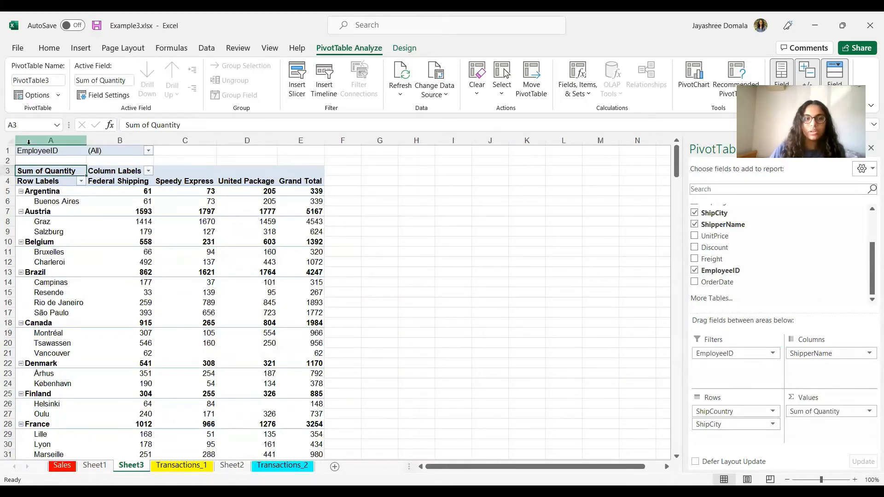
Enable multiple item selection in the EmployeeID filter and exclude employees 2 to 7, keeping only 1, 8 and 9.
{"action": "left_click", "coordinate": [150, 153]}
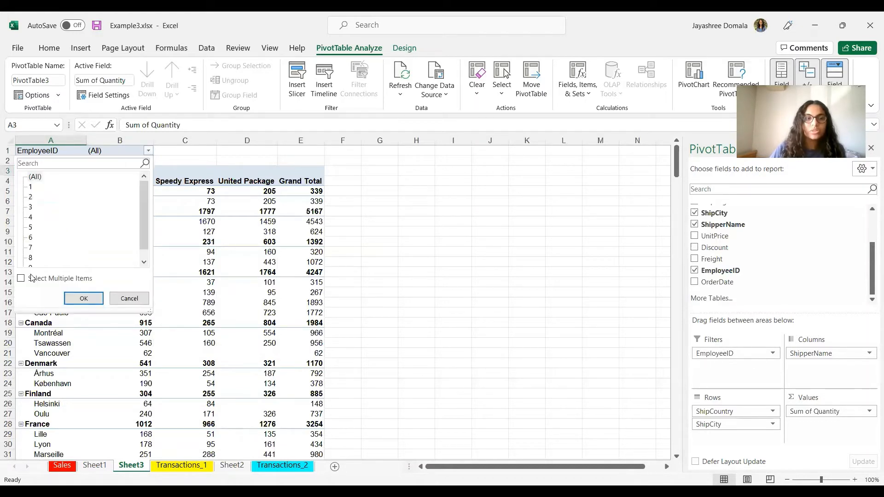
{"action": "left_click", "coordinate": [32, 278]}
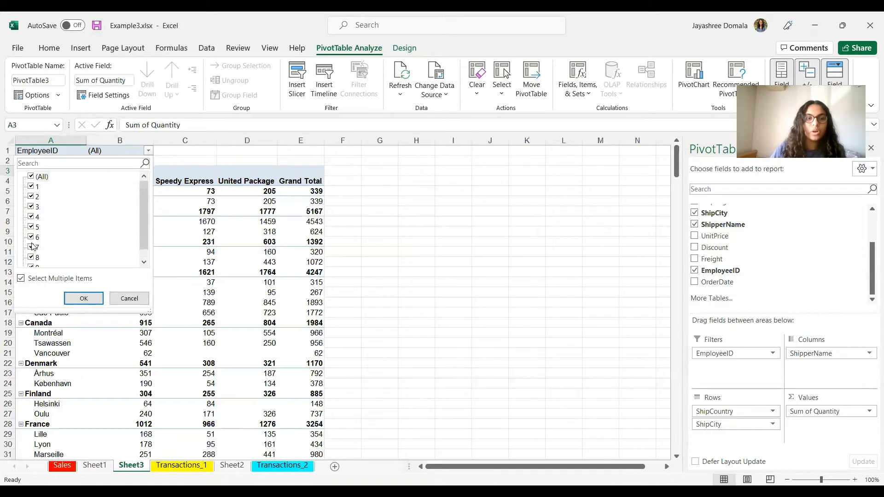
{"action": "left_click", "coordinate": [31, 186]}
{"action": "left_click", "coordinate": [31, 207]}
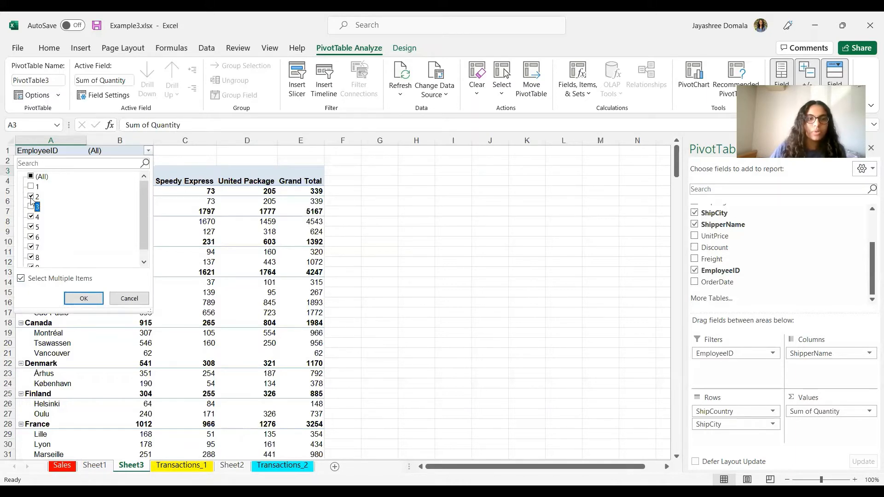
{"action": "left_click", "coordinate": [31, 186]}
{"action": "left_click", "coordinate": [31, 197]}
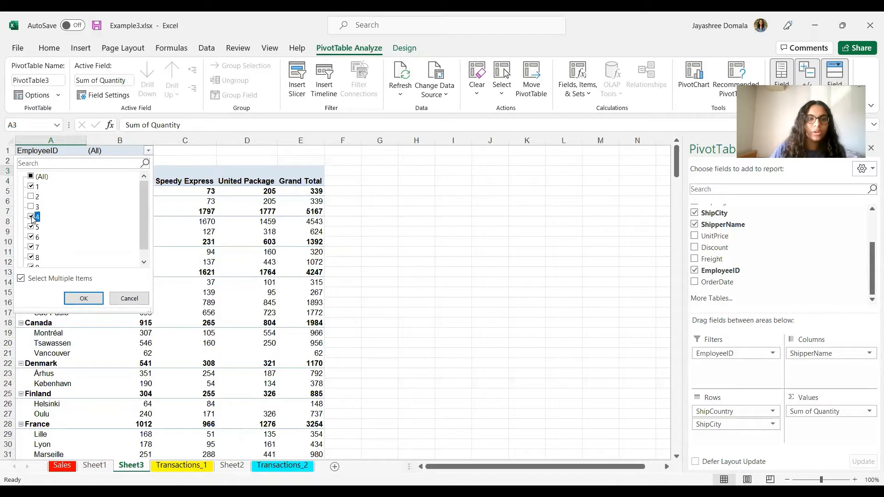
{"action": "left_click", "coordinate": [31, 217]}
{"action": "left_click", "coordinate": [31, 227]}
{"action": "left_click", "coordinate": [32, 247]}
{"action": "left_click", "coordinate": [32, 237]}
{"action": "scroll", "coordinate": [36, 239], "scroll_direction": "down", "scroll_amount": 1}
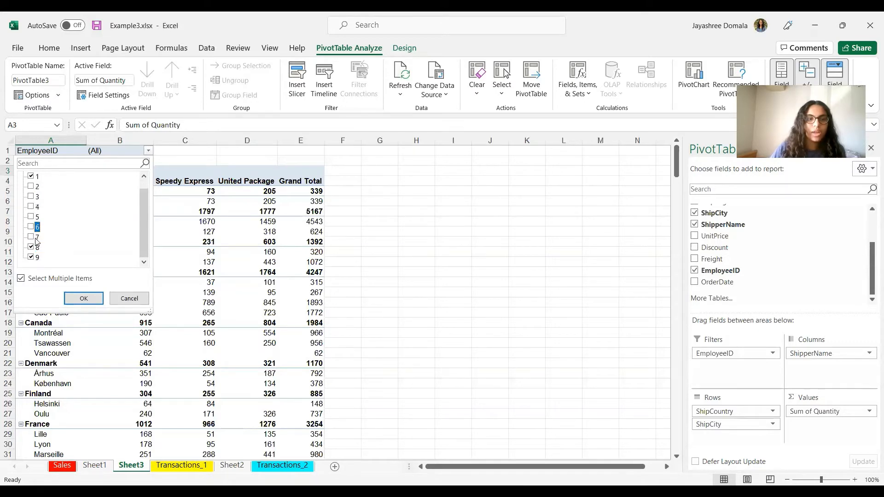
{"action": "left_click", "coordinate": [83, 298]}
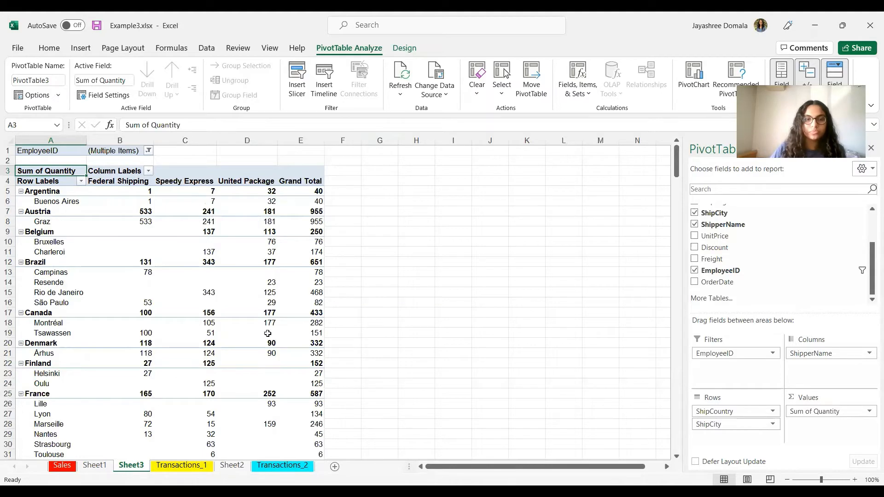
Look through the filtered PivotTable and move the Sheet3 worksheet between Sheet2 and Transactions_2.
{"action": "scroll", "coordinate": [134, 433], "scroll_direction": "down", "scroll_amount": 8}
{"action": "scroll", "coordinate": [147, 432], "scroll_direction": "up", "scroll_amount": 6}
{"action": "scroll", "coordinate": [147, 432], "scroll_direction": "up", "scroll_amount": 3}
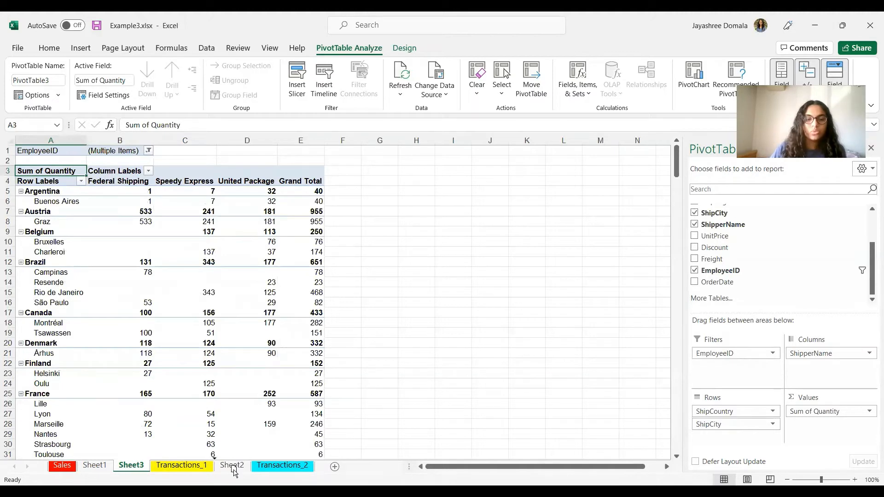
{"action": "left_click_drag", "start_coordinate": [233, 470], "coordinate": [255, 472]}
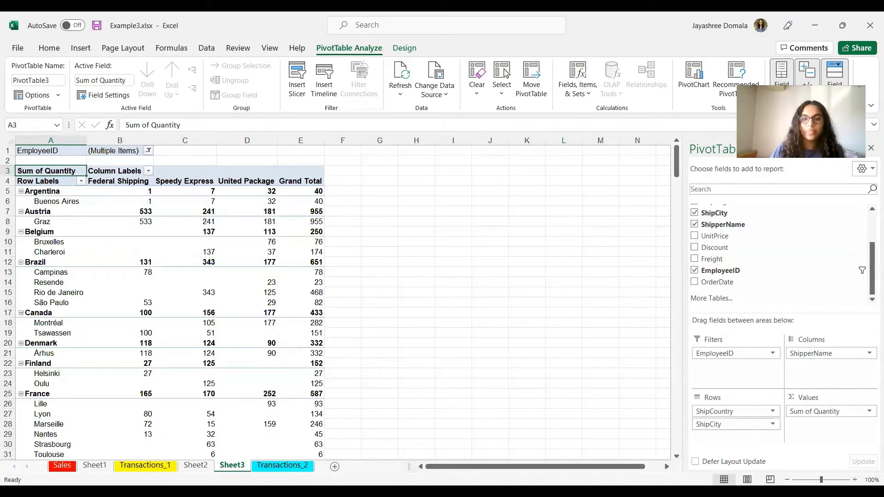
Switch to Google Slides and read the instructions for creating an Excel Table on the Transactions_2 worksheet.
{"action": "key", "text": "alt+Tab"}
{"action": "key", "text": "Right"}
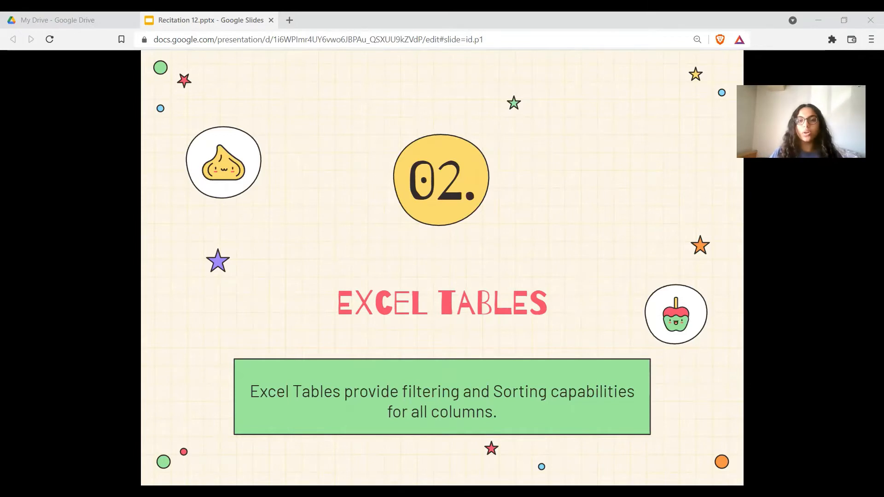
{"action": "key", "text": "Right"}
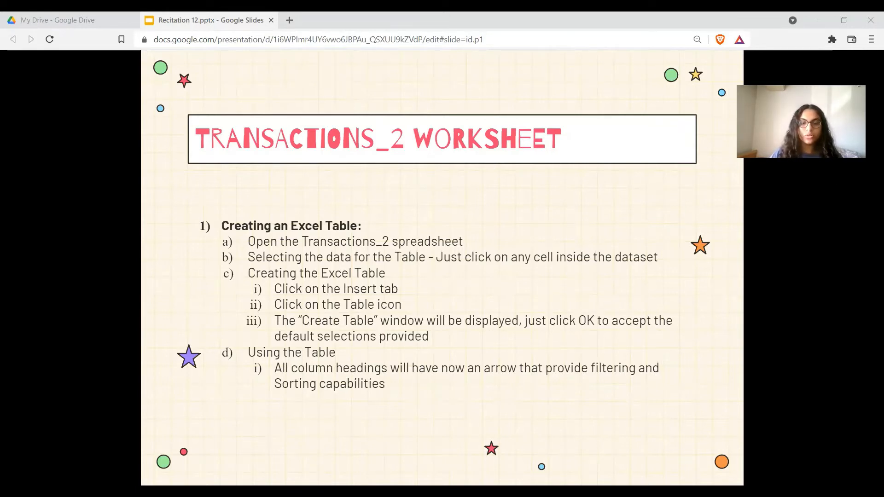
Return to Excel and convert the Transactions_2 data range A1:L2156 into a table with headers.
{"action": "key", "text": "alt+Tab"}
{"action": "key", "text": "ctrl+Page_Down"}
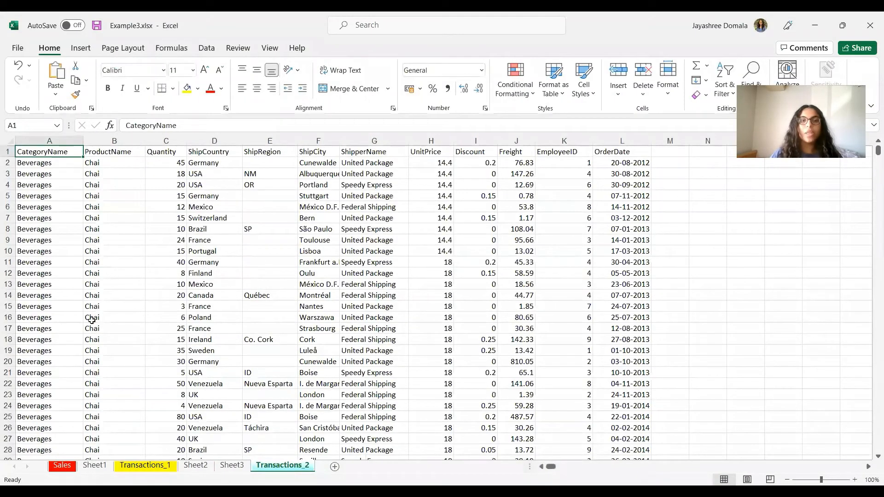
{"action": "left_click", "coordinate": [208, 308]}
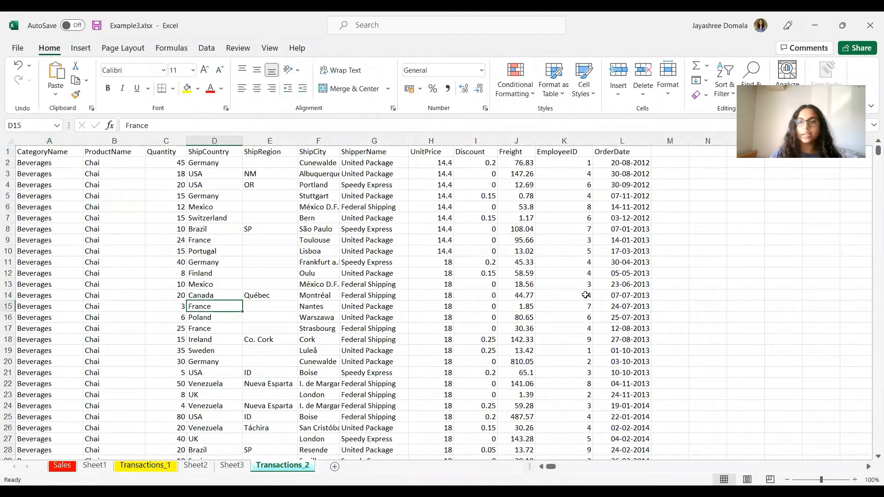
{"action": "left_click", "coordinate": [81, 49]}
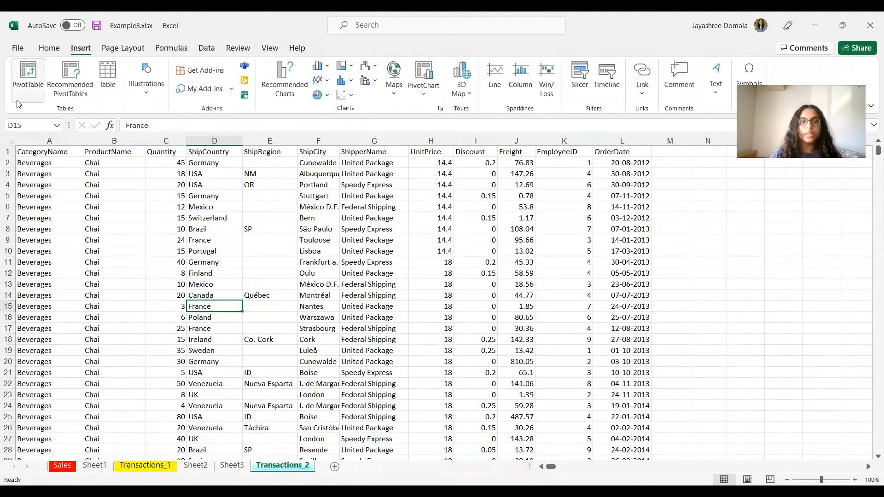
{"action": "left_click", "coordinate": [107, 94]}
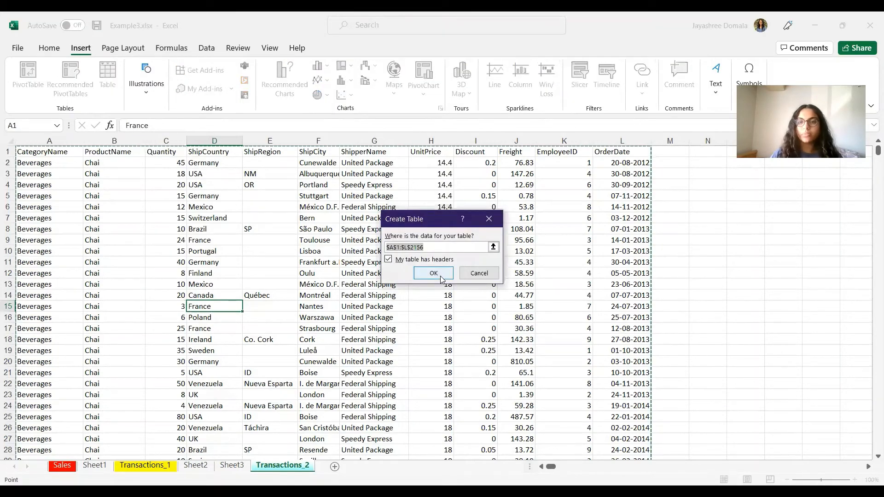
{"action": "left_click", "coordinate": [440, 276]}
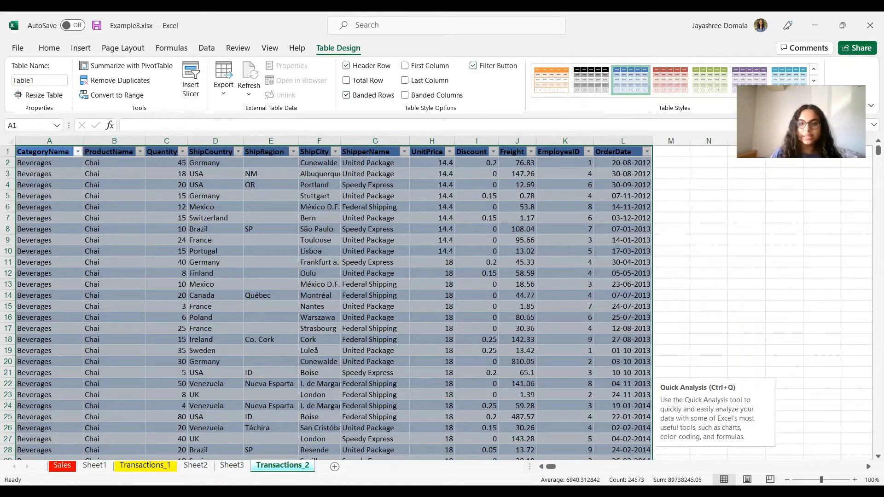
Review the Excel Table instructions in Google Slides and advance to the slide on adding a new column.
{"action": "key", "text": "alt+Tab"}
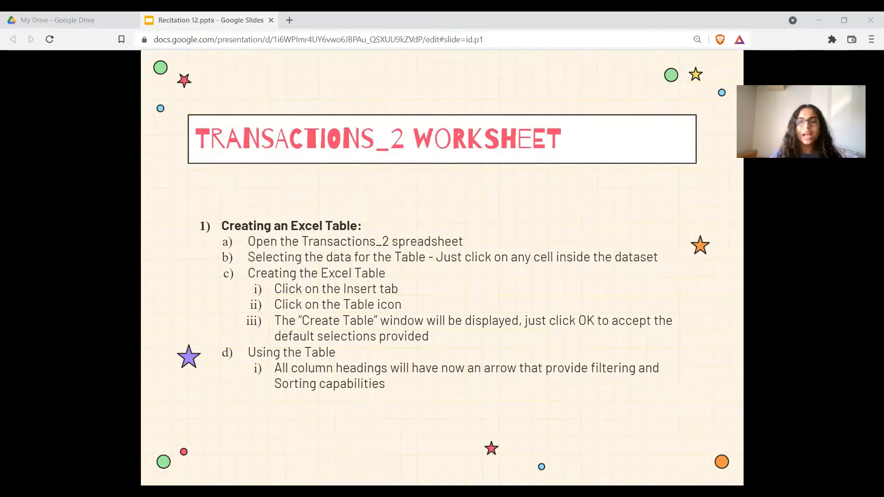
{"action": "key", "text": "alt+Tab"}
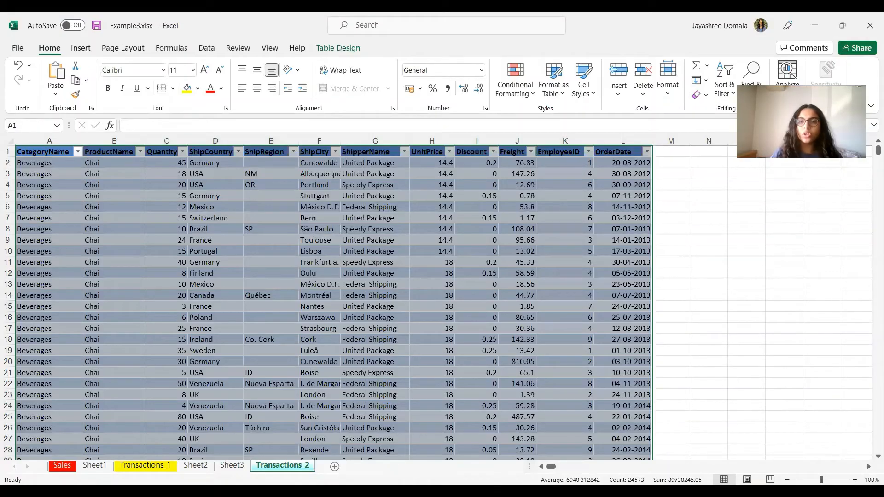
{"action": "key", "text": "alt+Tab"}
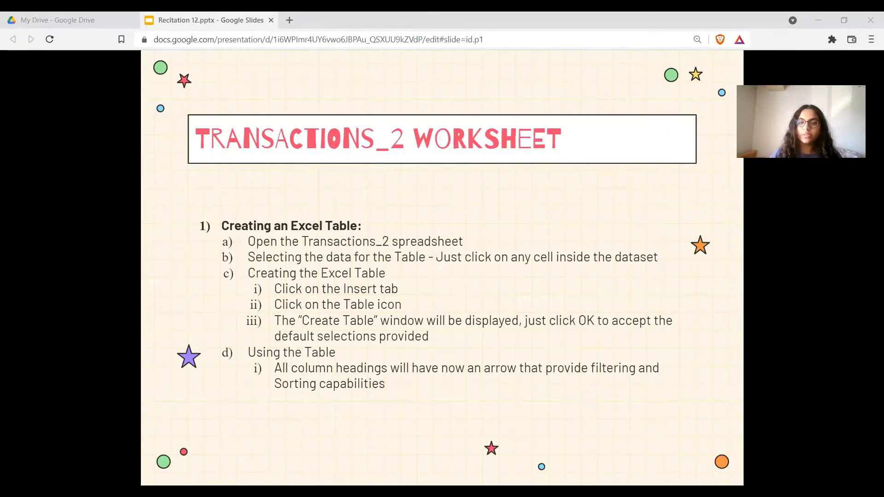
{"action": "key", "text": "Right"}
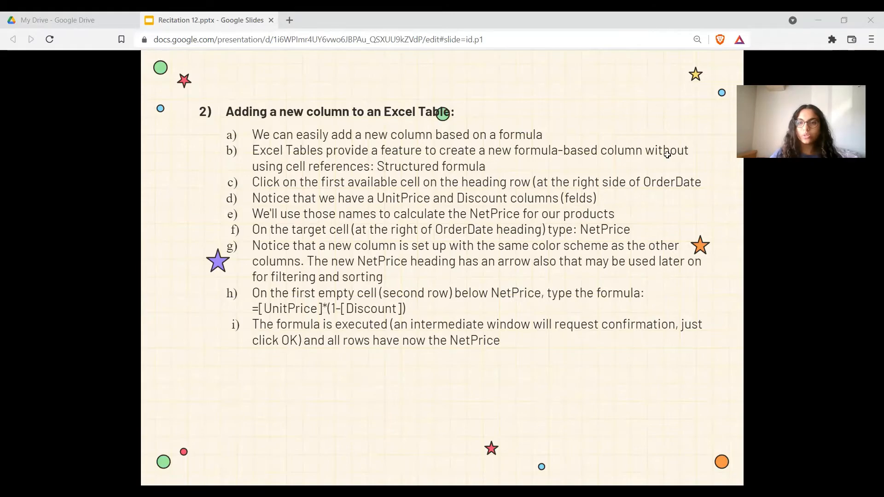
Return to Excel and add a NetPrice column to the table by entering its heading in cell M1.
{"action": "key", "text": "alt+Tab"}
{"action": "type", "text": "N"}
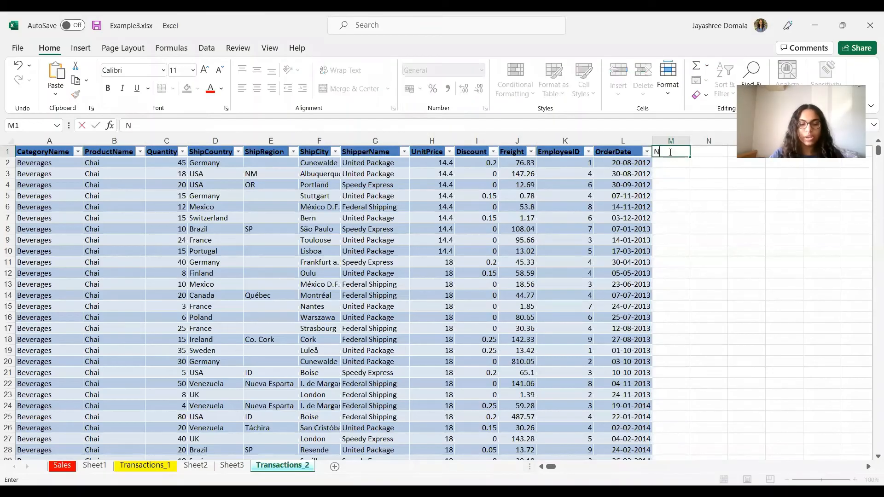
{"action": "type", "text": "etPrice"}
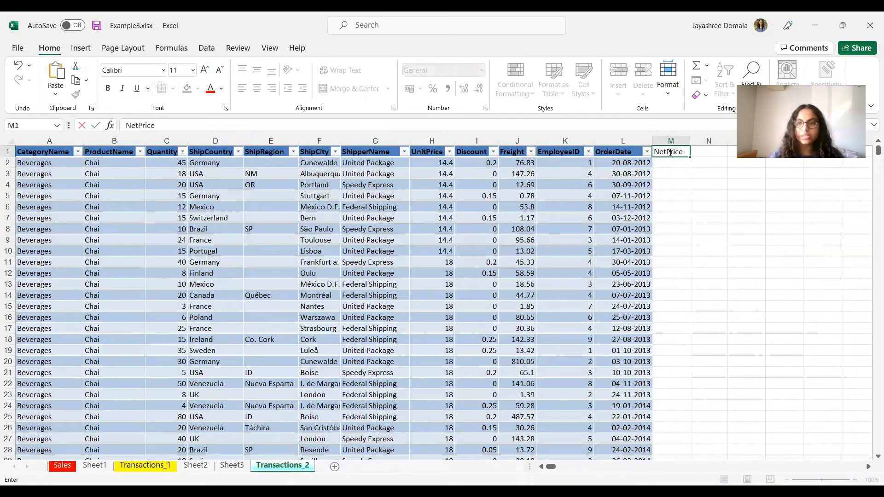
{"action": "left_click", "coordinate": [694, 229]}
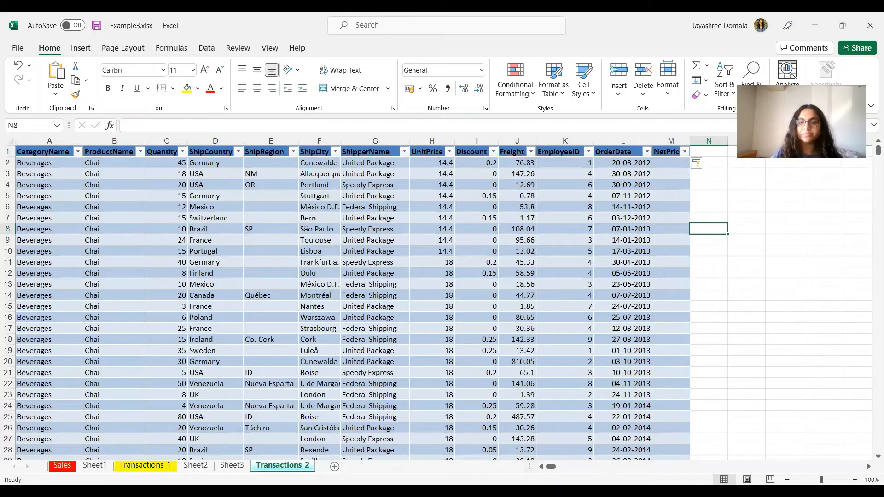
Check the NetPrice formula in Google Slides, return to Excel and try to enter =[UnitPrice]*[1-discount) in cell M2.
{"action": "key", "text": "alt+Tab"}
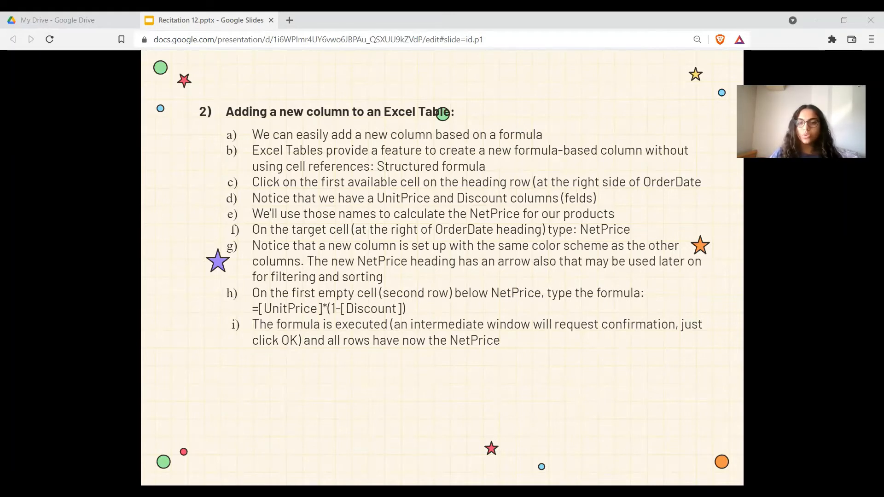
{"action": "key", "text": "alt+Tab"}
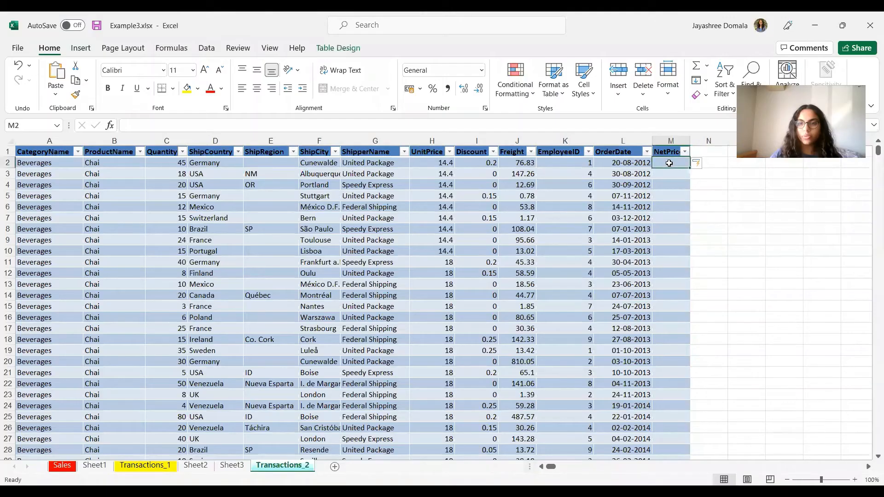
{"action": "type", "text": "=["}
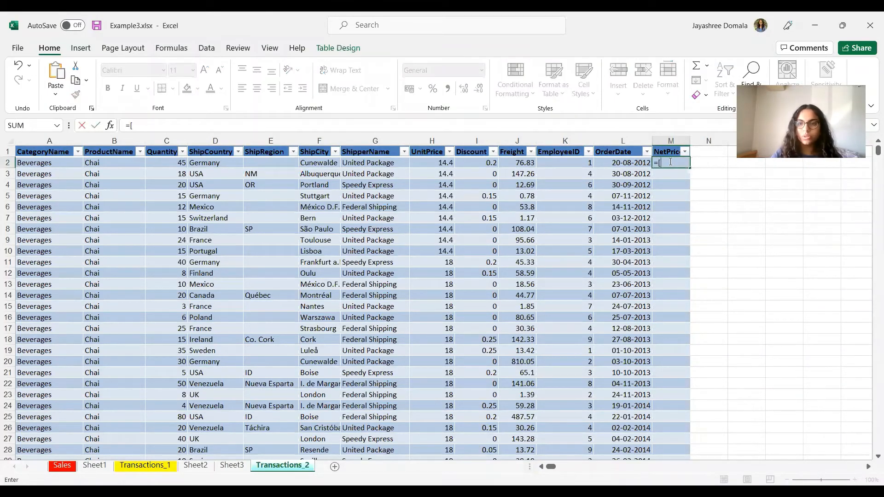
{"action": "type", "text": "Unit"}
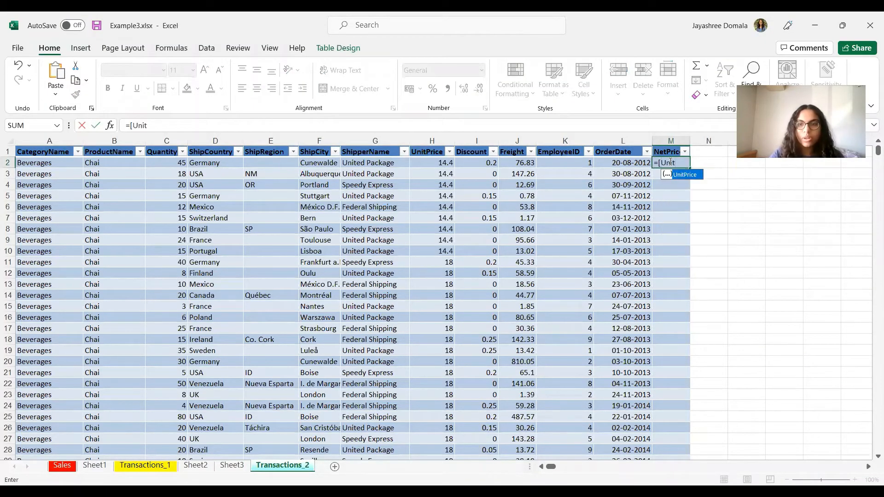
{"action": "type", "text": "Price"}
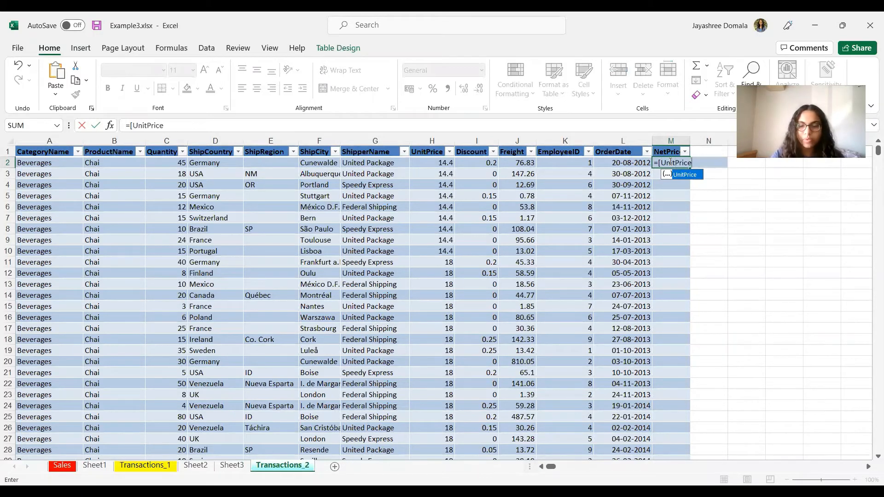
{"action": "type", "text": "]"}
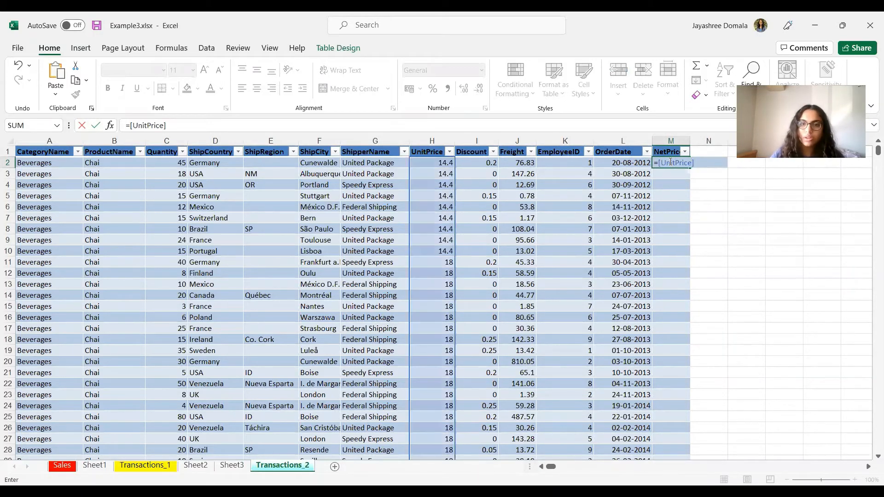
{"action": "type", "text": "*"}
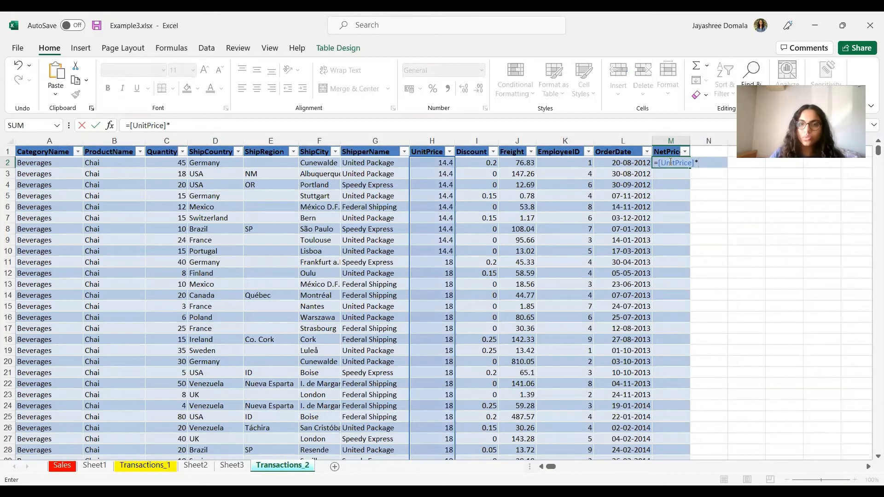
{"action": "type", "text": "["}
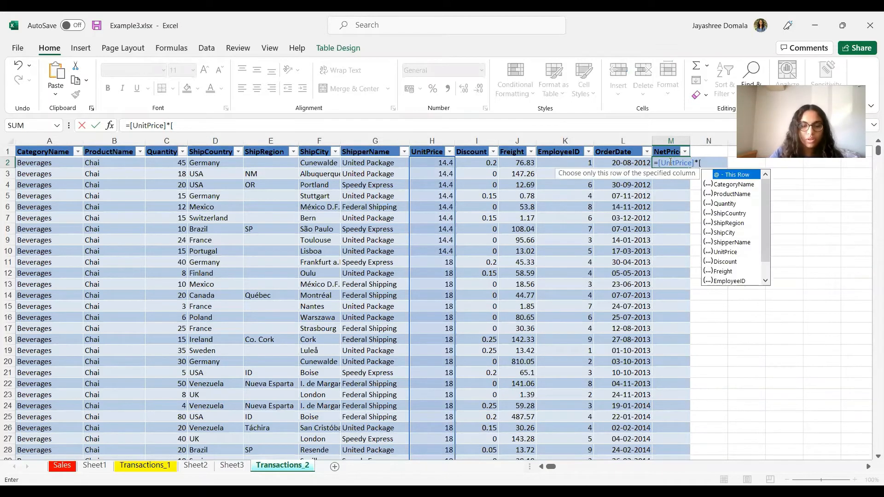
{"action": "type", "text": "1-discoun"}
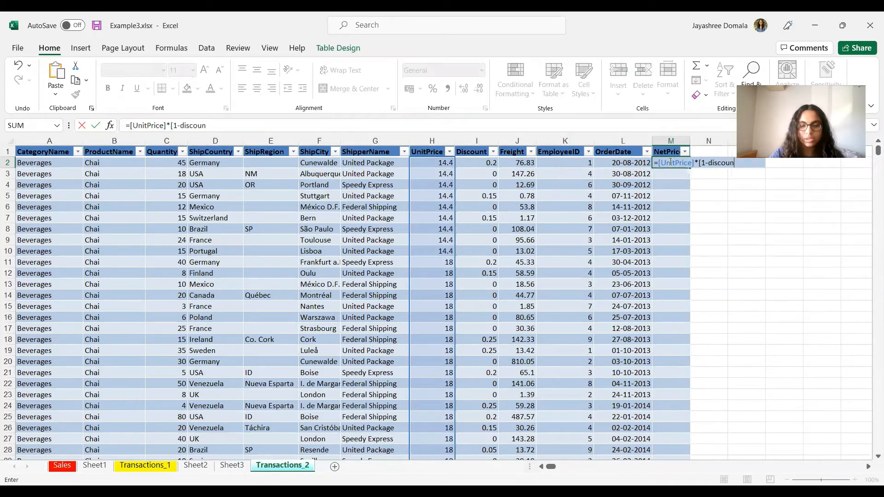
{"action": "type", "text": "t]"}
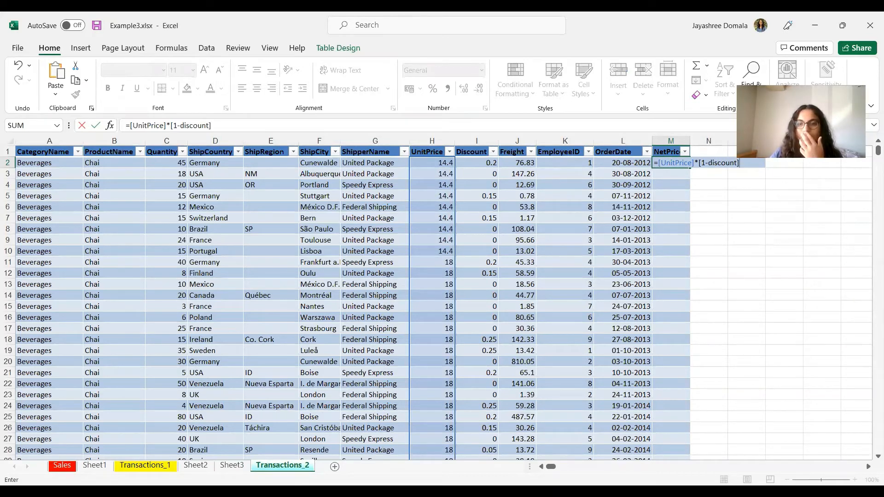
{"action": "key", "text": "BackSpace"}
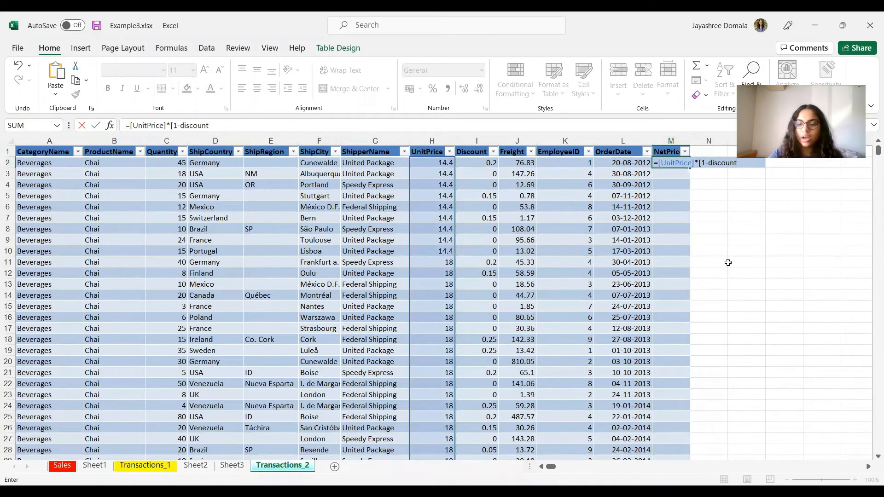
{"action": "type", "text": ")"}
{"action": "key", "text": "Return"}
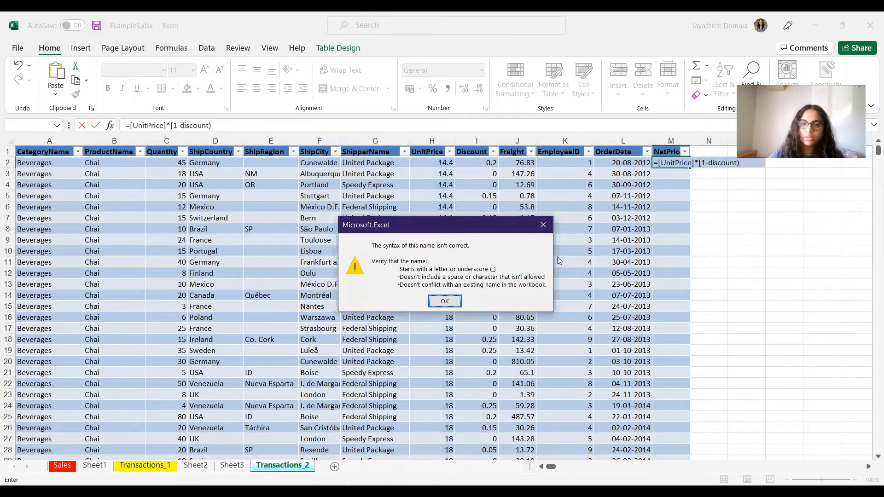
{"action": "left_click", "coordinate": [444, 301]}
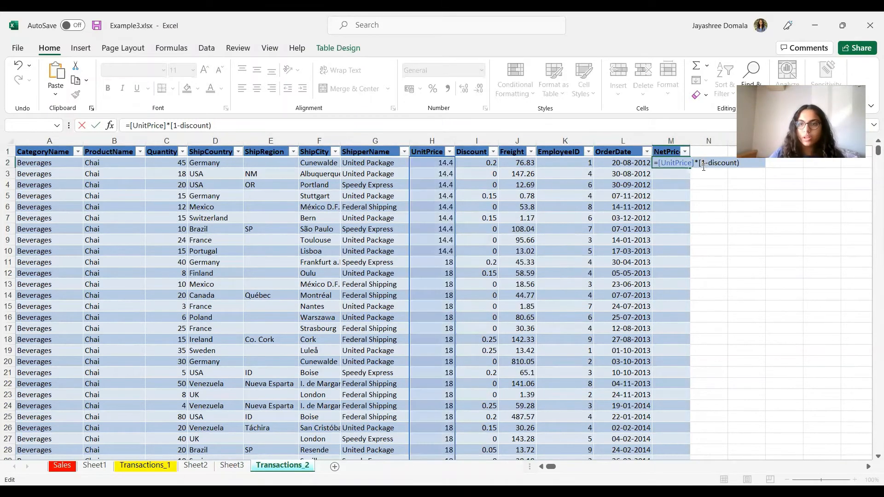
{"action": "left_click", "coordinate": [702, 163]}
{"action": "key", "text": "BackSpace"}
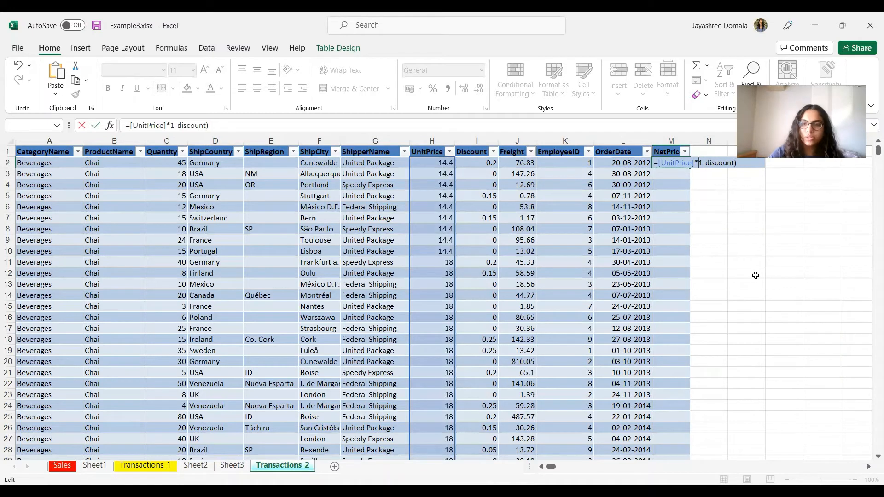
{"action": "type", "text": "("}
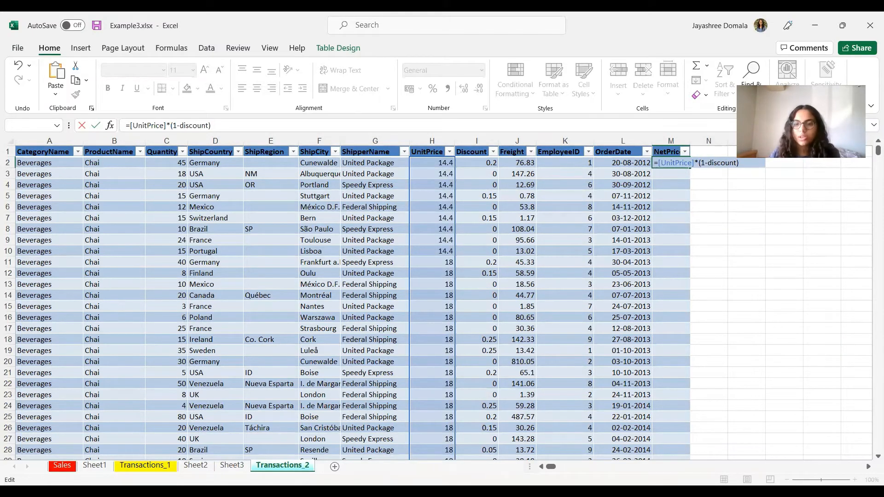
{"action": "key", "text": "alt+Tab"}
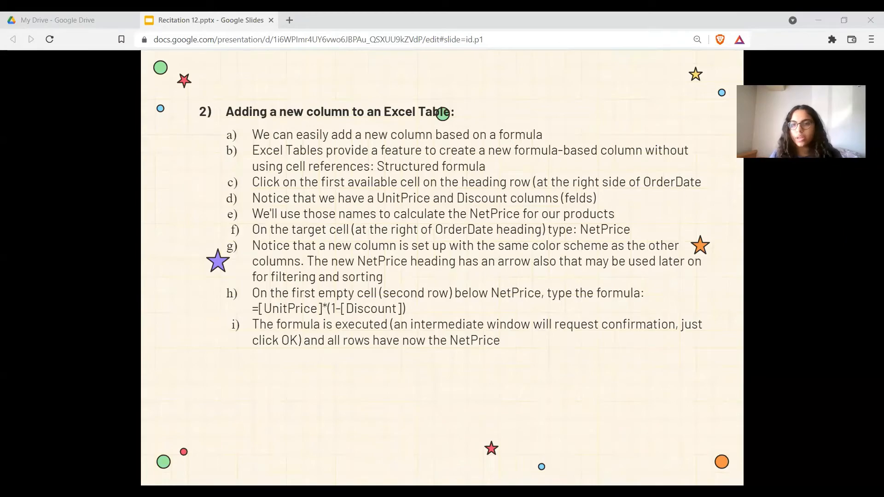
{"action": "key", "text": "alt+Tab"}
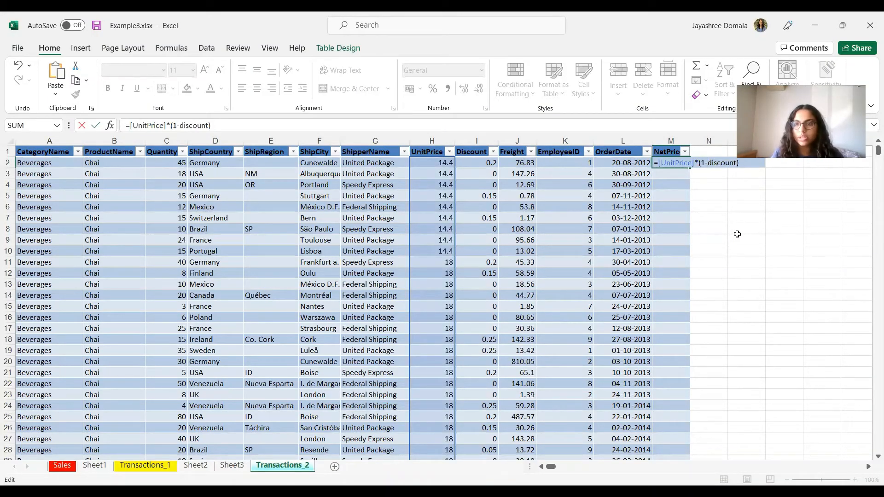
{"action": "type", "text": "["}
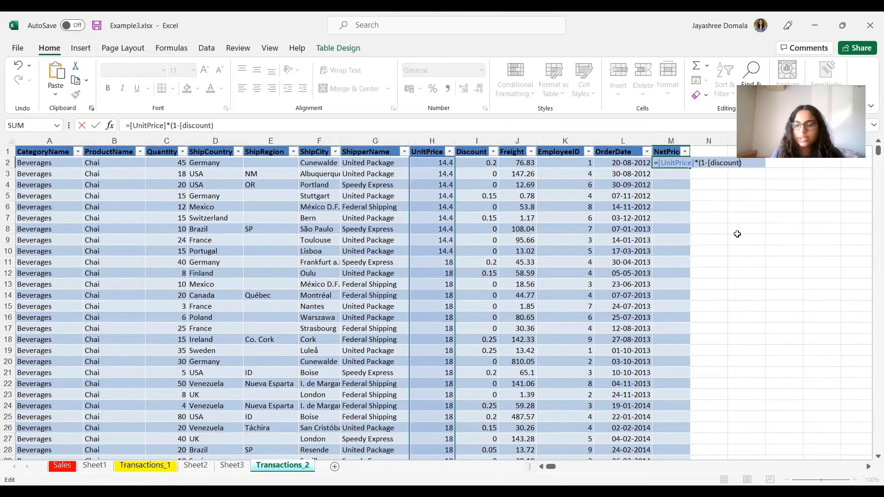
{"action": "type", "text": "]"}
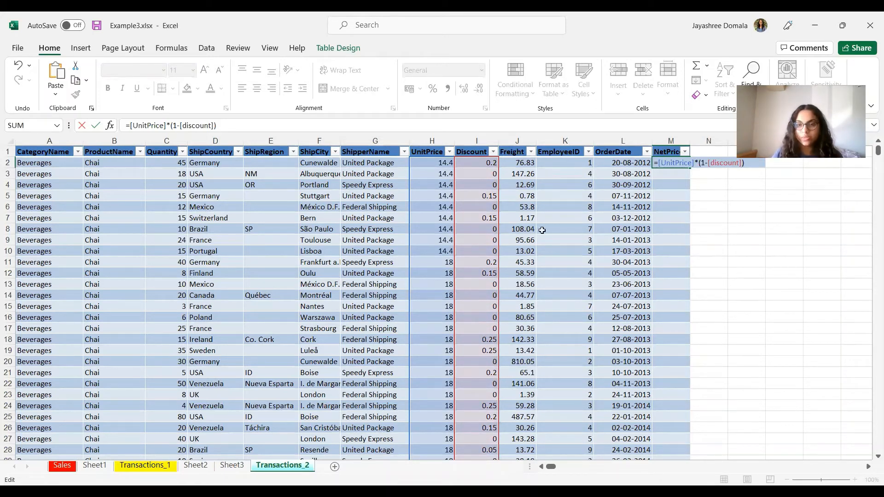
{"action": "key", "text": "Return"}
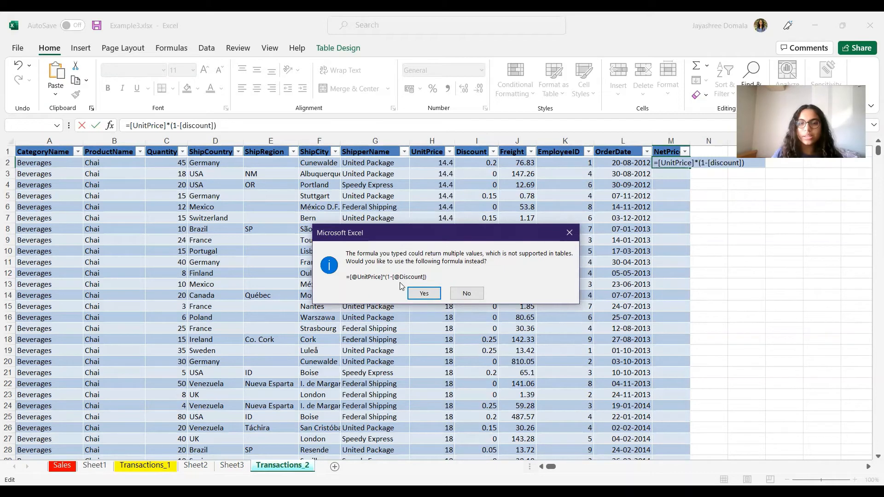
{"action": "left_click", "coordinate": [424, 293]}
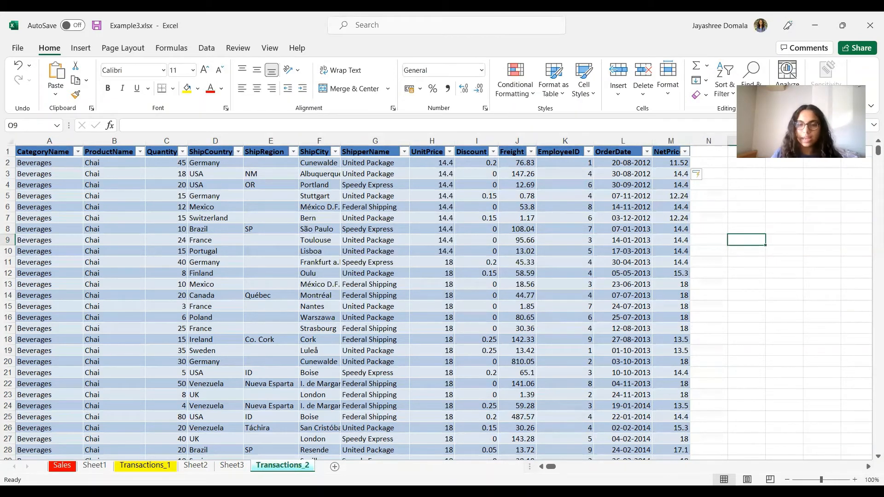
Review the new-column instructions in Google Slides against the Excel table and advance to the slide on adding an additional column.
{"action": "key", "text": "alt+Tab"}
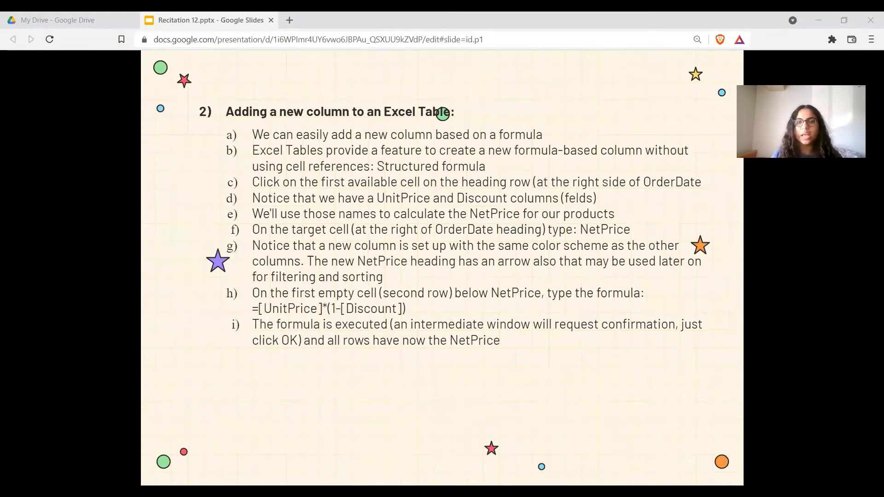
{"action": "key", "text": "alt+Tab"}
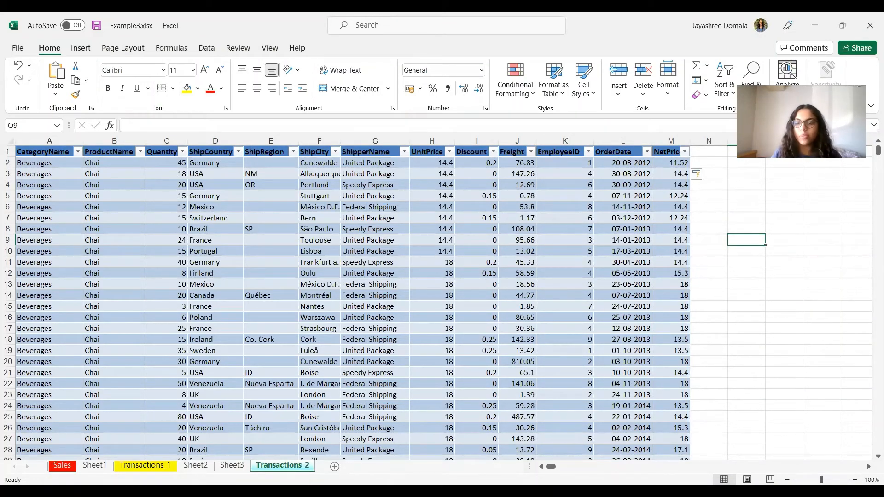
{"action": "key", "text": "alt+Tab"}
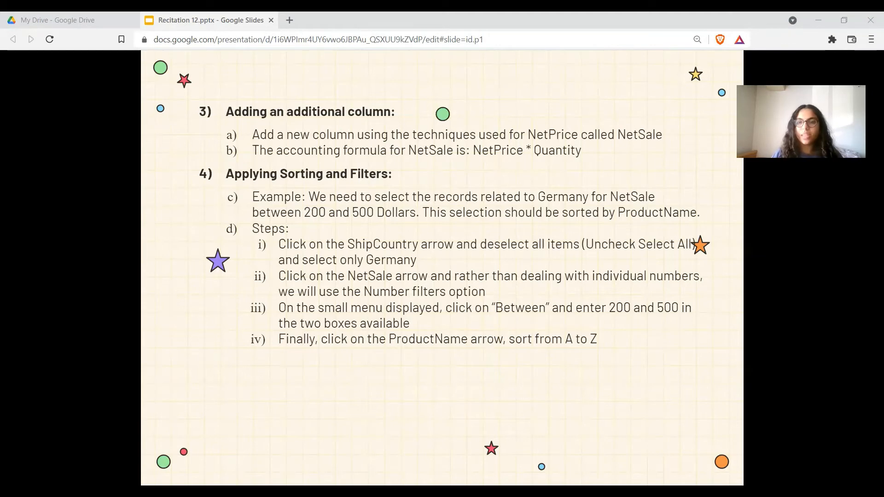
Return to Excel and add a NetSale column to the table by entering its heading in cell N1.
{"action": "key", "text": "alt+Tab"}
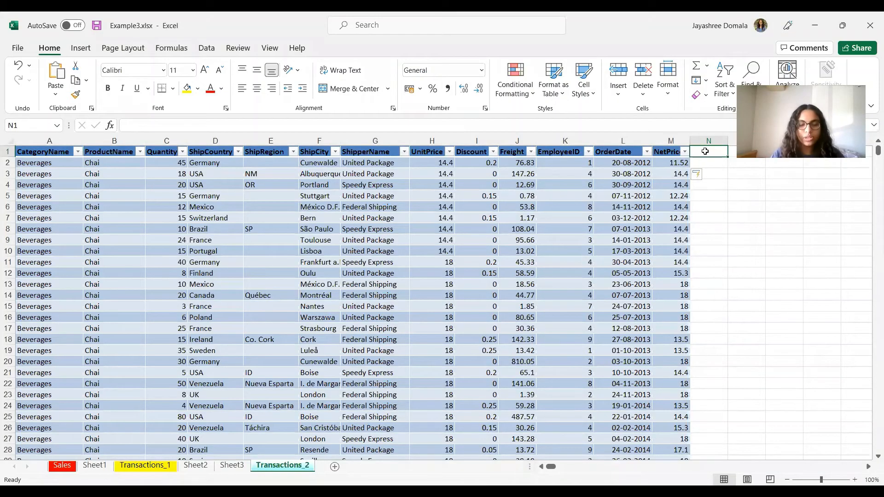
{"action": "type", "text": "NetS"}
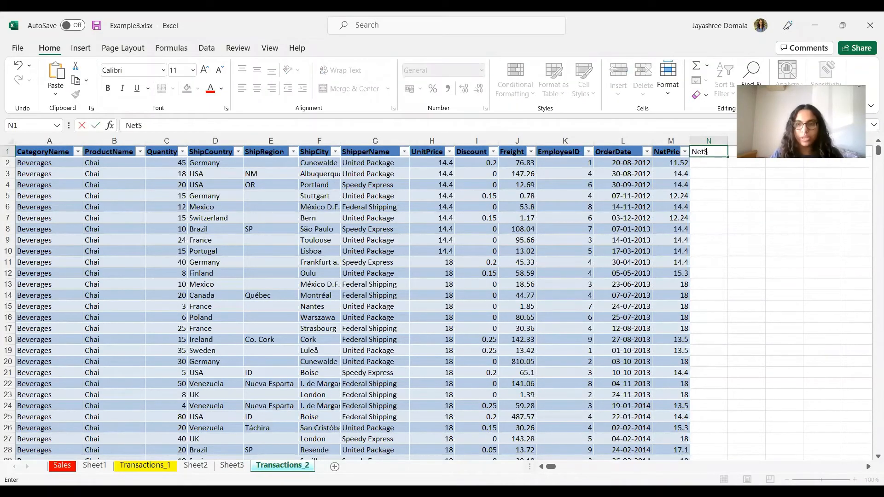
{"action": "type", "text": "ales"}
{"action": "left_click", "coordinate": [784, 251]}
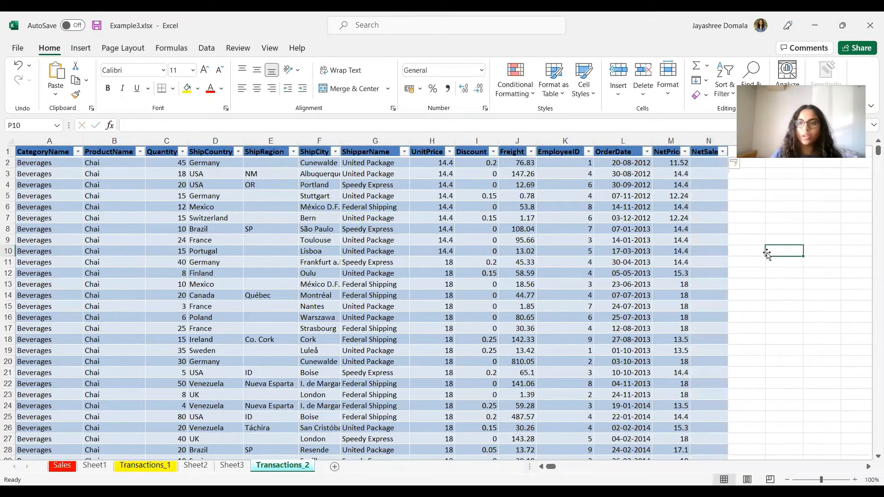
{"action": "left_click", "coordinate": [707, 162]}
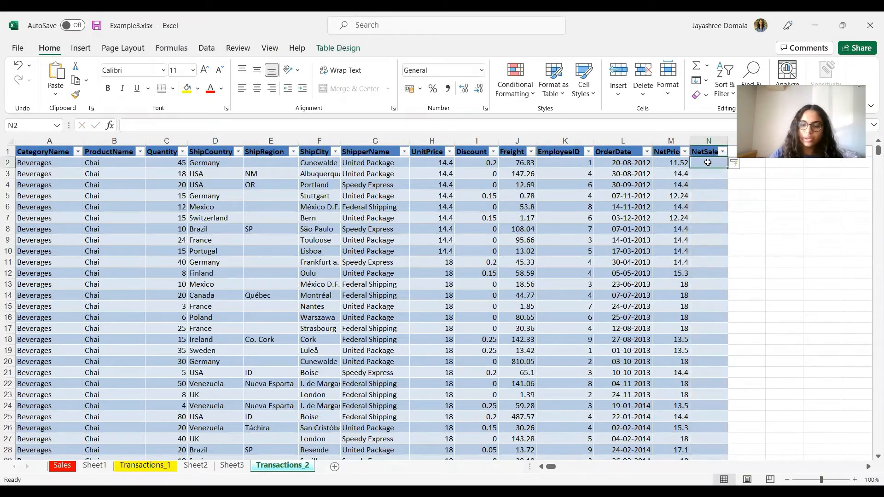
{"action": "type", "text": "=["}
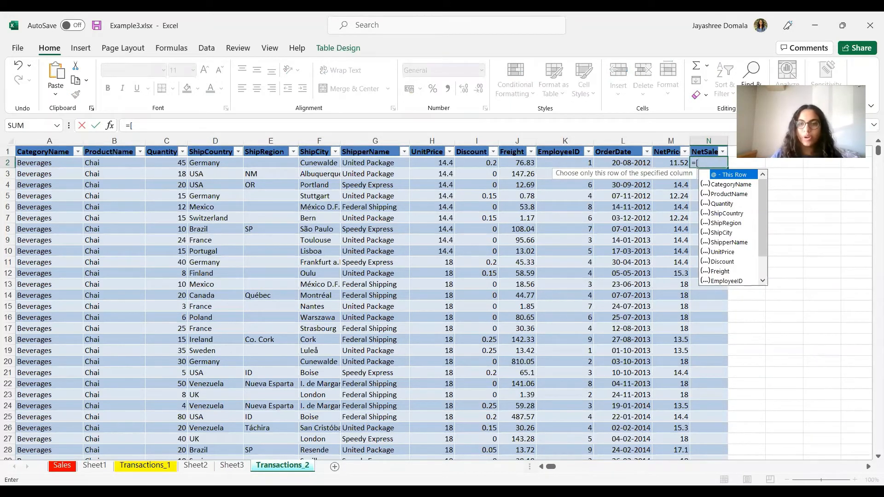
{"action": "key", "text": "alt+Tab"}
{"action": "key", "text": "alt+Tab"}
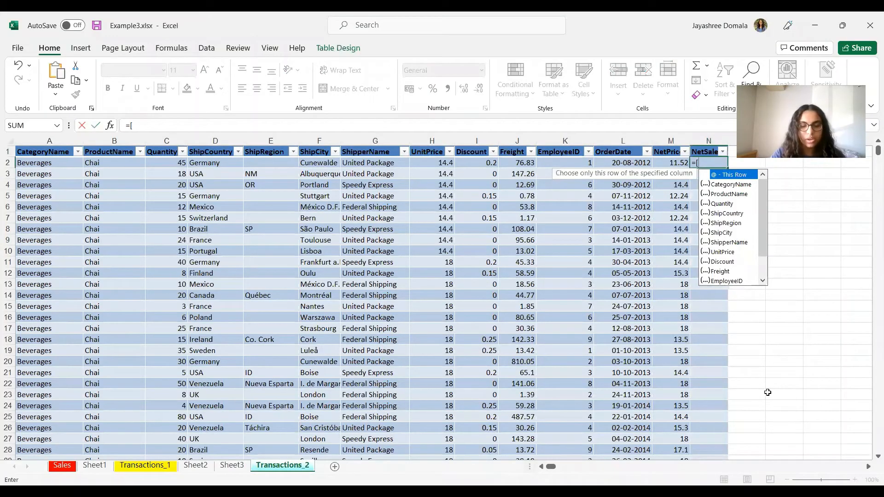
{"action": "type", "text": "NetPrice"}
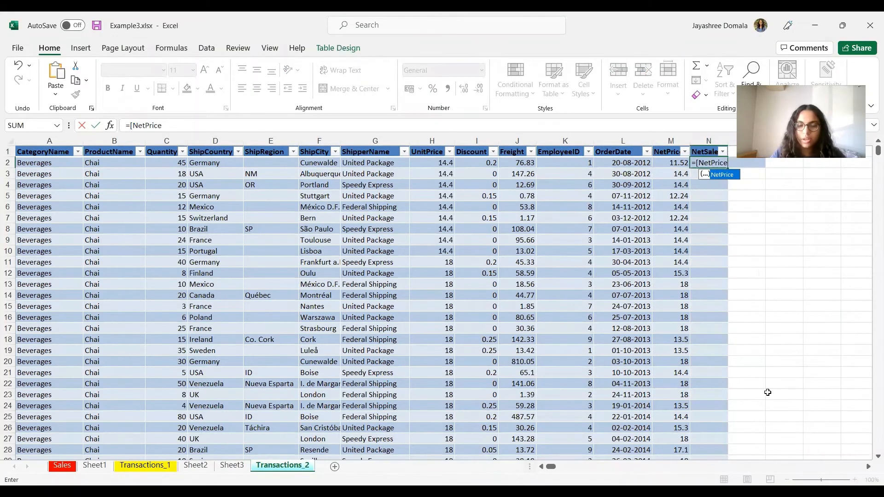
{"action": "type", "text": "]*"}
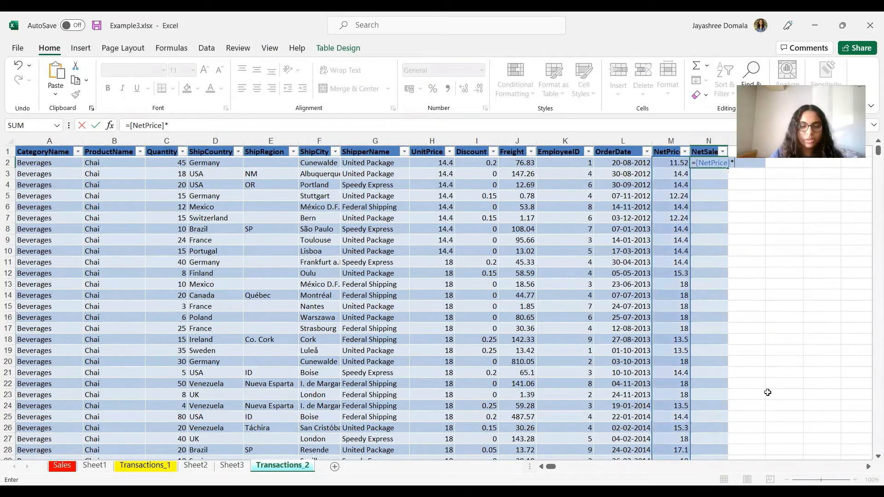
{"action": "type", "text": "["}
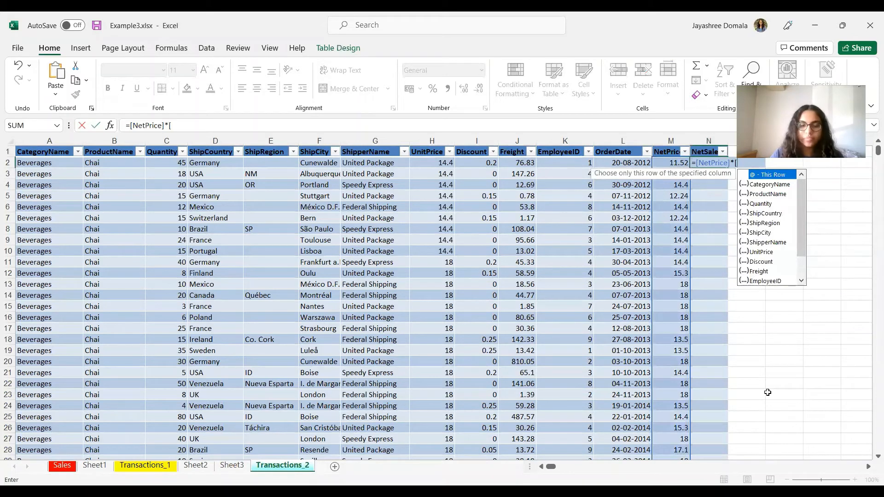
{"action": "type", "text": "Quantity"}
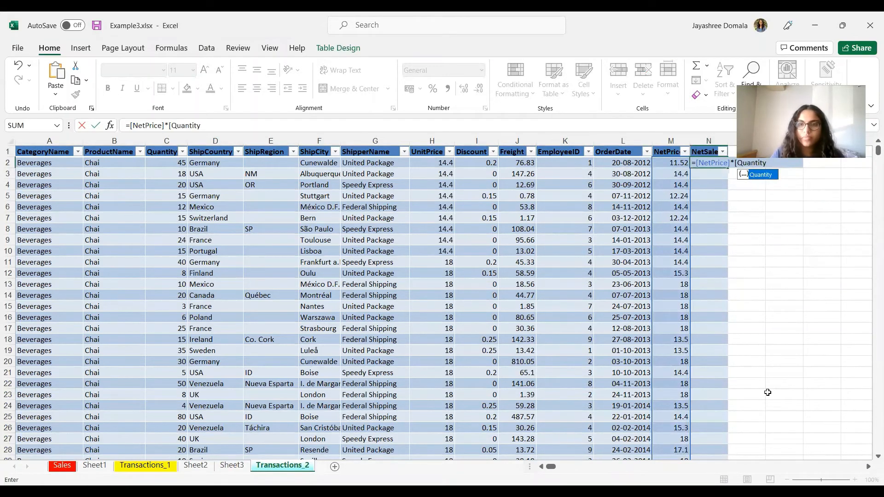
{"action": "type", "text": "]"}
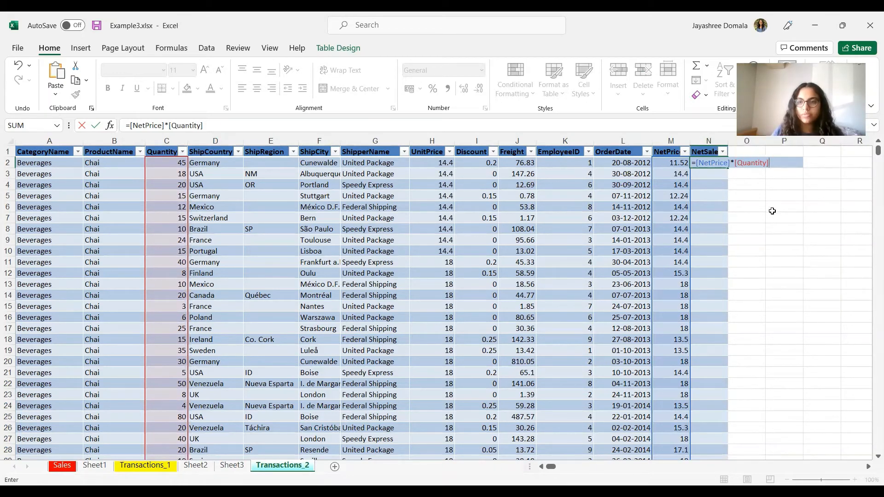
{"action": "key", "text": "Return"}
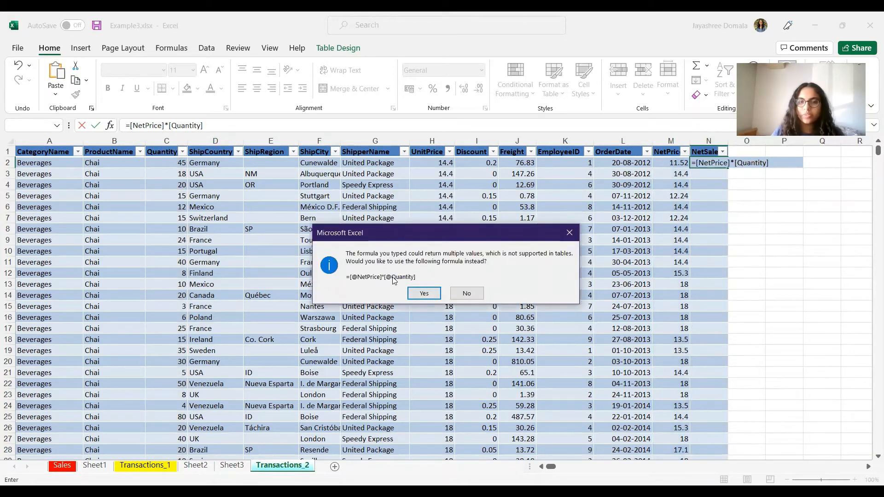
{"action": "left_click", "coordinate": [424, 294]}
{"action": "left_click", "coordinate": [811, 338]}
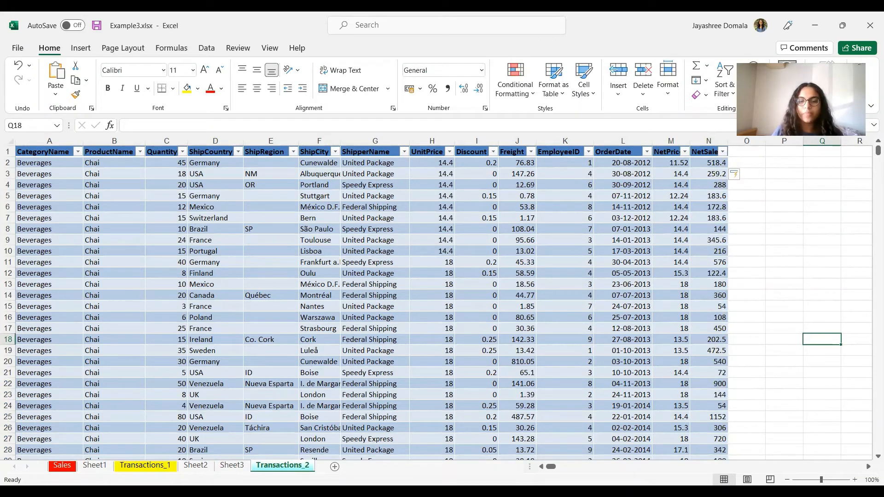
Review the sorting and filtering instructions in Google Slides, return to Excel, filter ShipCountry to only Germany and look through the filtered rows.
{"action": "key", "text": "alt+Tab"}
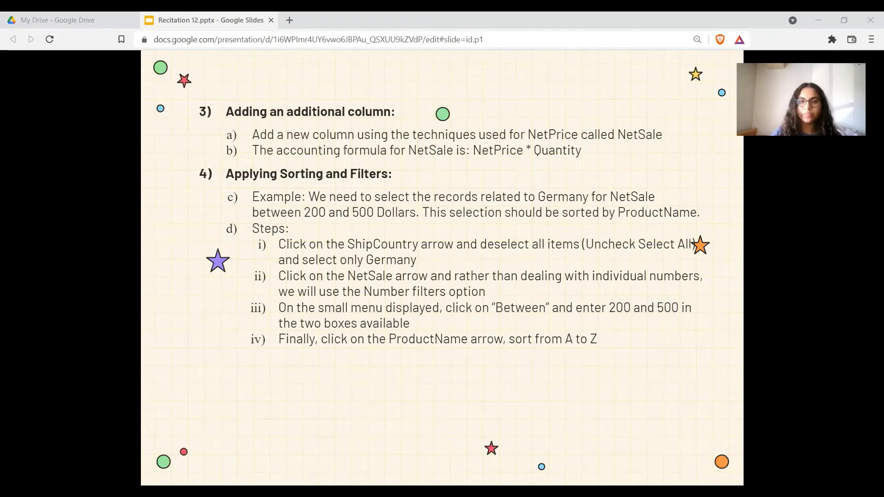
{"action": "key", "text": "alt+Tab"}
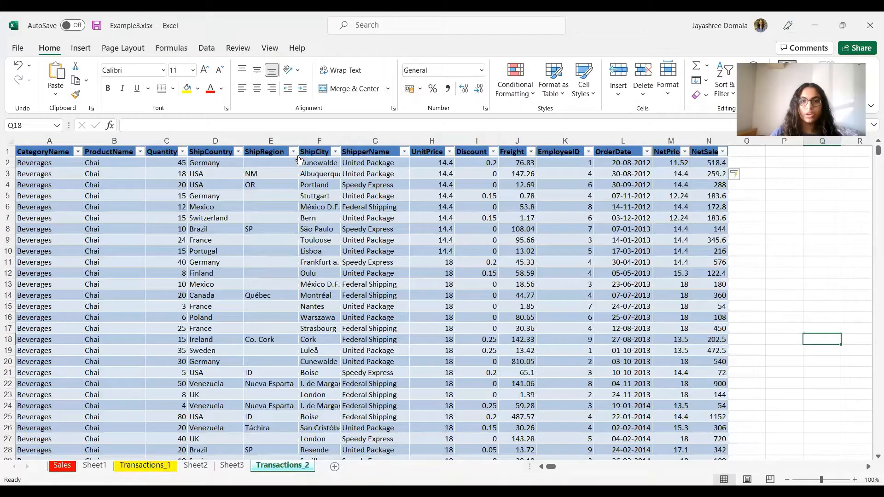
{"action": "left_click", "coordinate": [237, 152]}
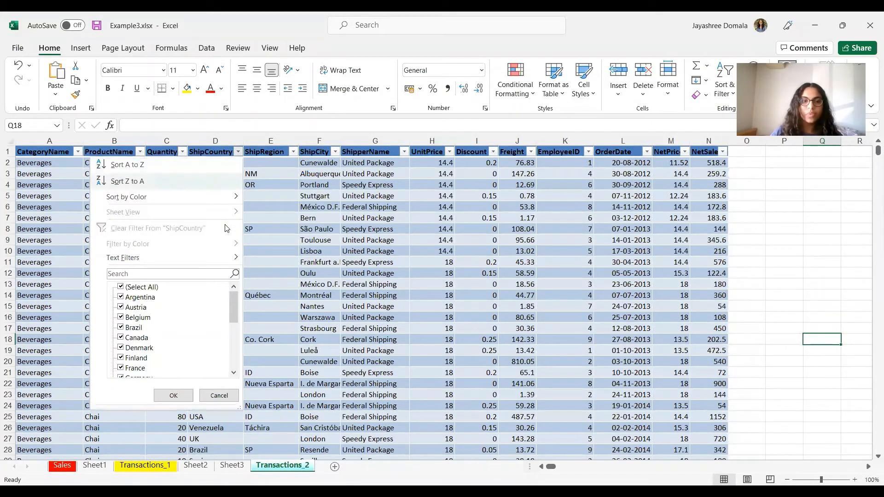
{"action": "left_click", "coordinate": [121, 287]}
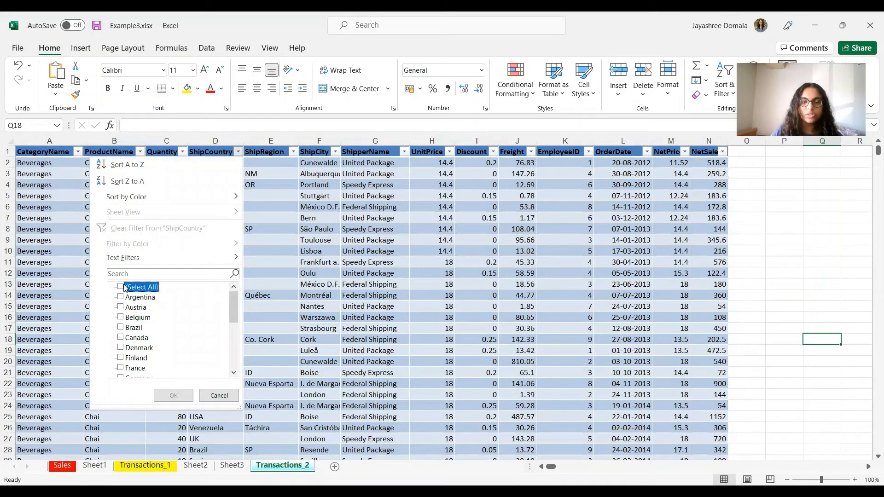
{"action": "scroll", "coordinate": [138, 343], "scroll_direction": "down", "scroll_amount": 1}
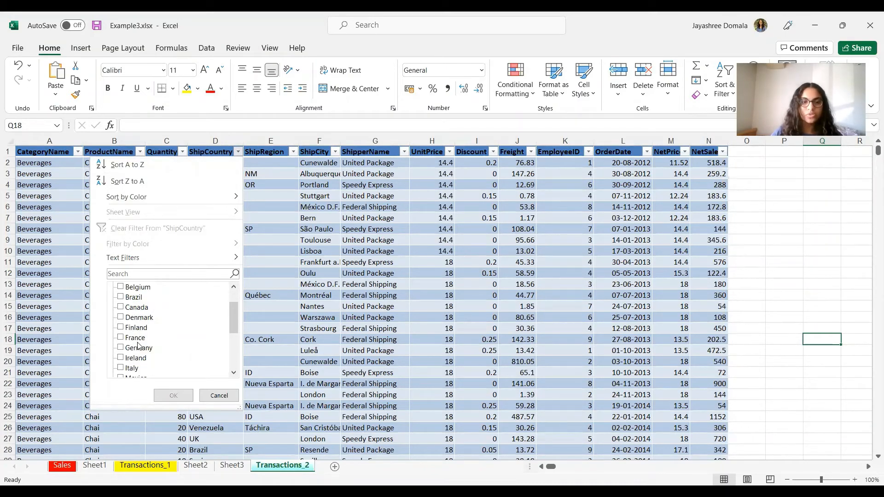
{"action": "left_click", "coordinate": [123, 351]}
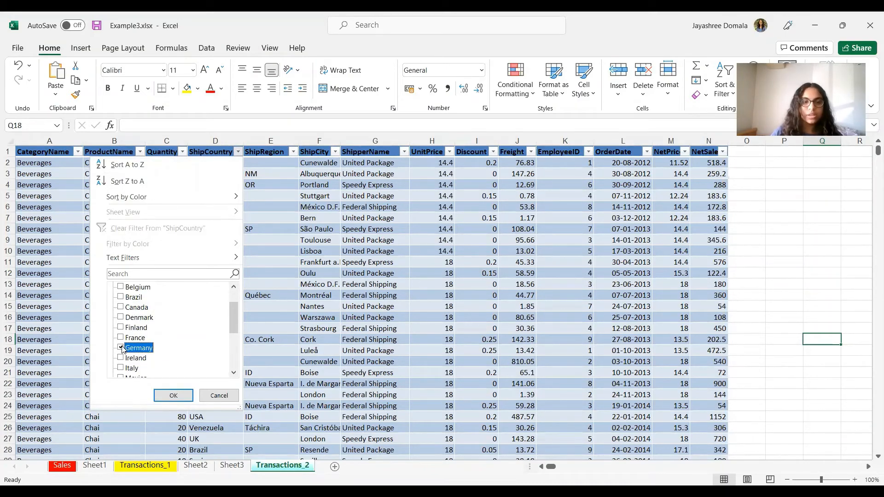
{"action": "left_click", "coordinate": [182, 395]}
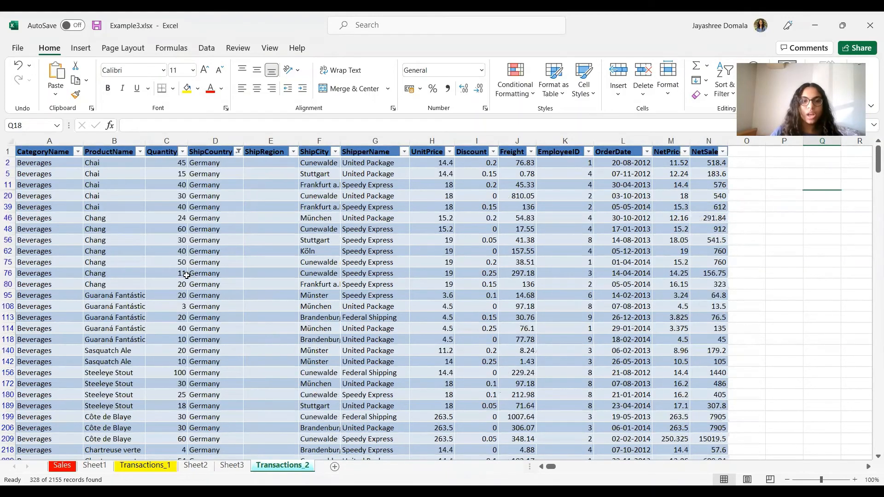
{"action": "scroll", "coordinate": [488, 396], "scroll_direction": "down", "scroll_amount": 10}
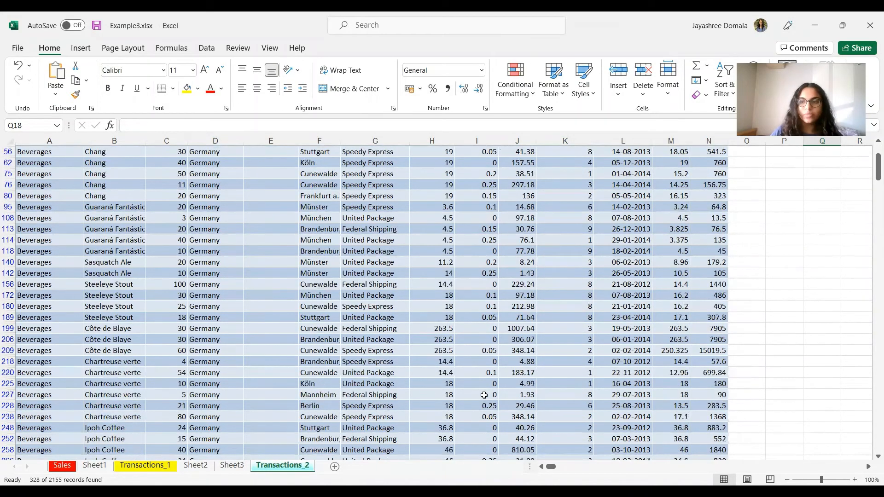
{"action": "scroll", "coordinate": [484, 395], "scroll_direction": "down", "scroll_amount": 3}
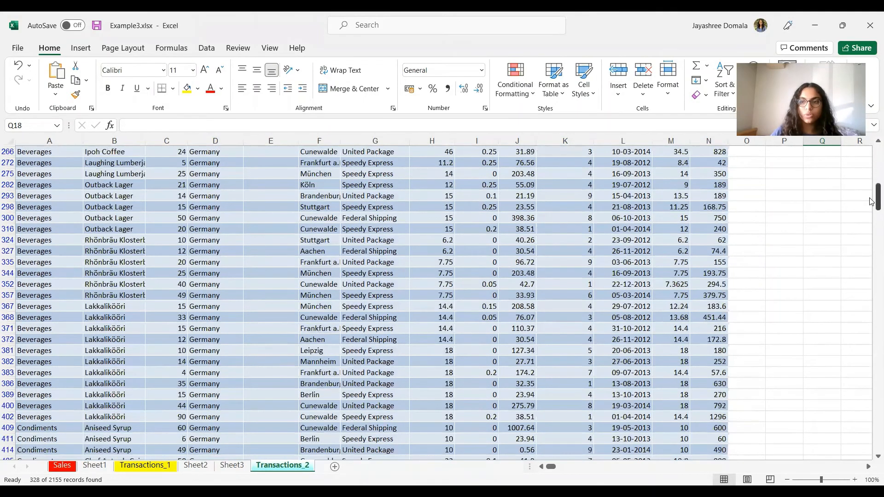
{"action": "left_click_drag", "start_coordinate": [871, 201], "coordinate": [872, 237]}
{"action": "left_click_drag", "start_coordinate": [870, 171], "coordinate": [870, 151]}
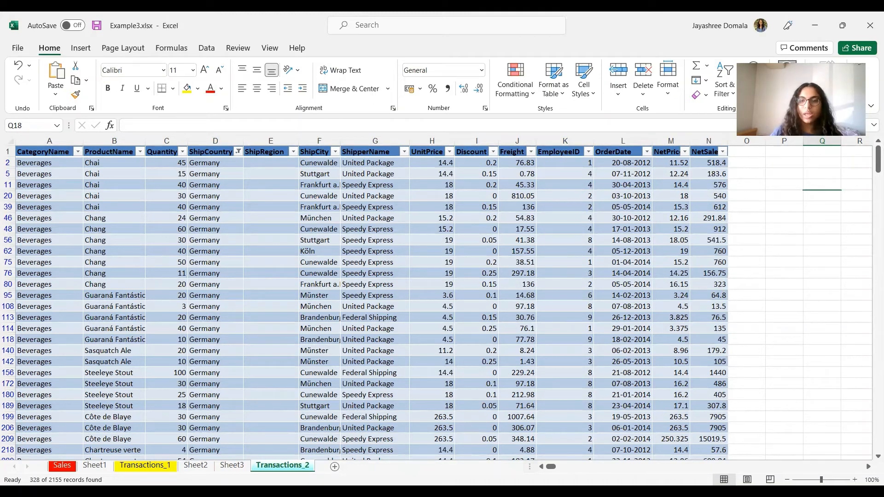
Recheck the instructions in Google Slides, return to Excel and apply a Between number filter of 200 to 500 on the NetSale column.
{"action": "key", "text": "alt+Tab"}
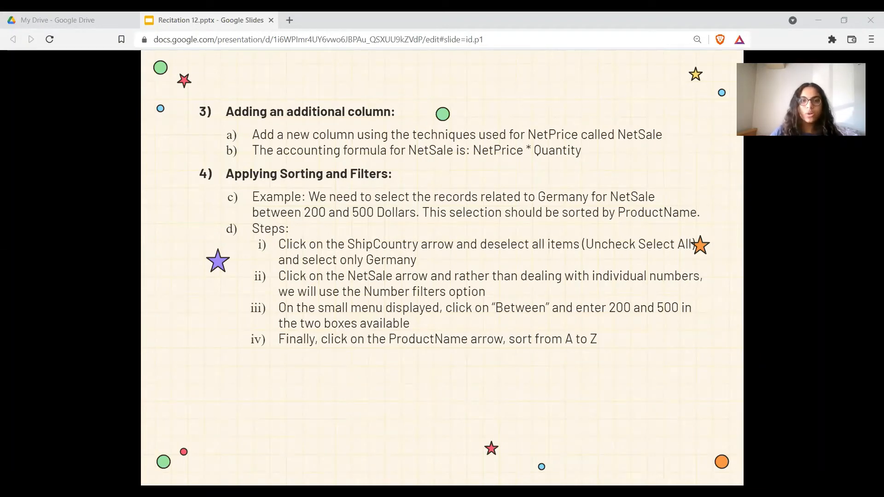
{"action": "key", "text": "alt+Tab"}
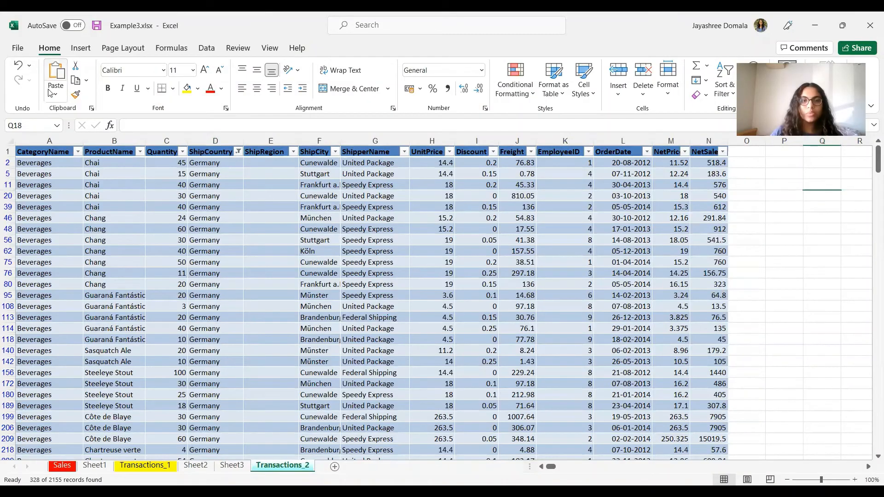
{"action": "left_click", "coordinate": [722, 153]}
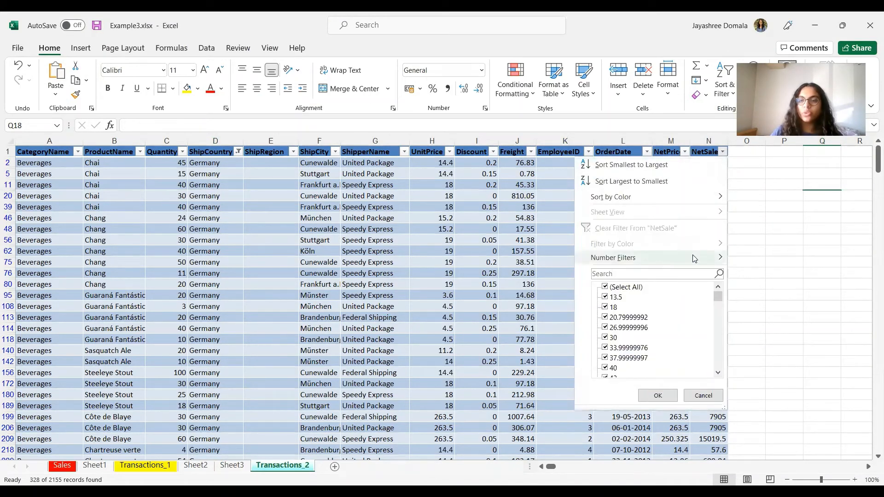
{"action": "mouse_move", "coordinate": [694, 258]}
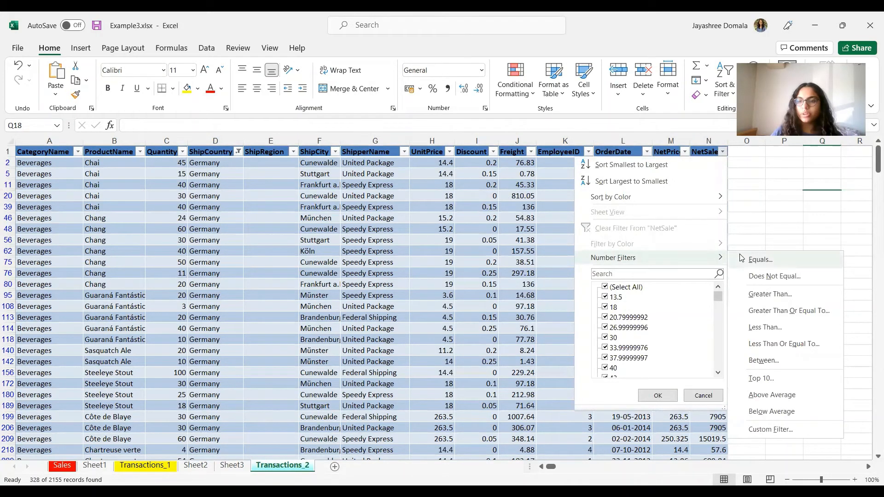
{"action": "left_click", "coordinate": [763, 361]}
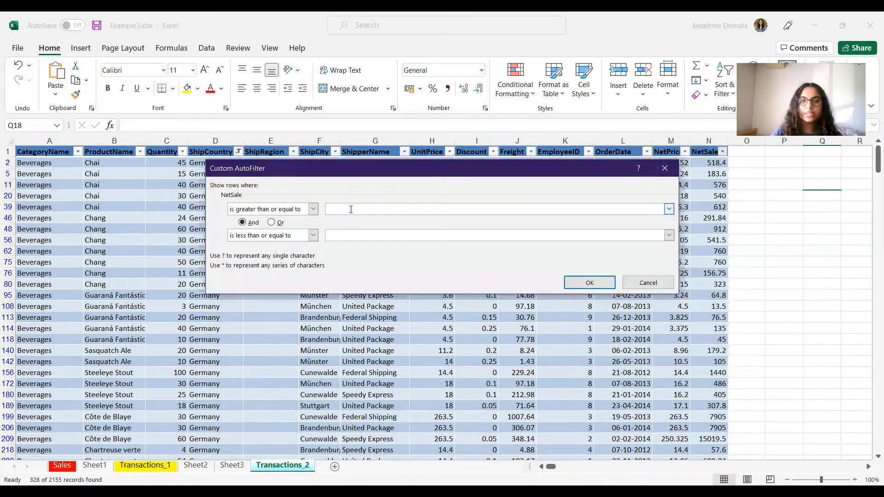
{"action": "left_click", "coordinate": [350, 209]}
{"action": "type", "text": "2"}
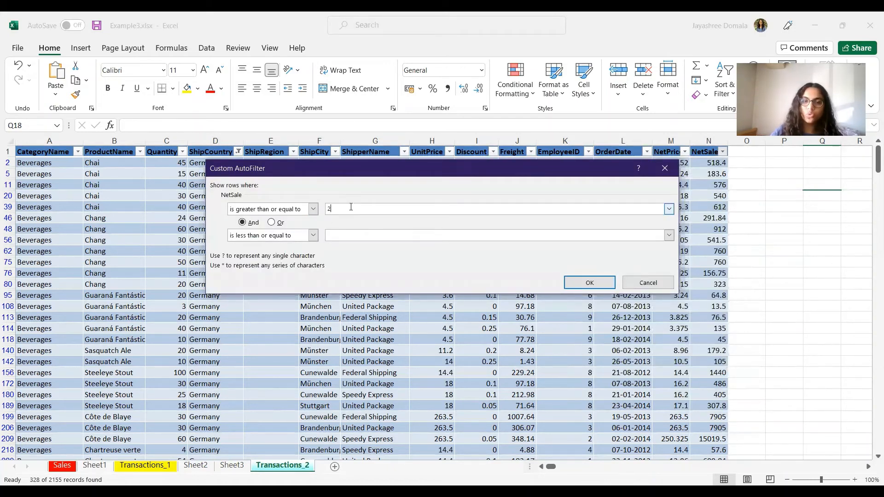
{"action": "type", "text": "00"}
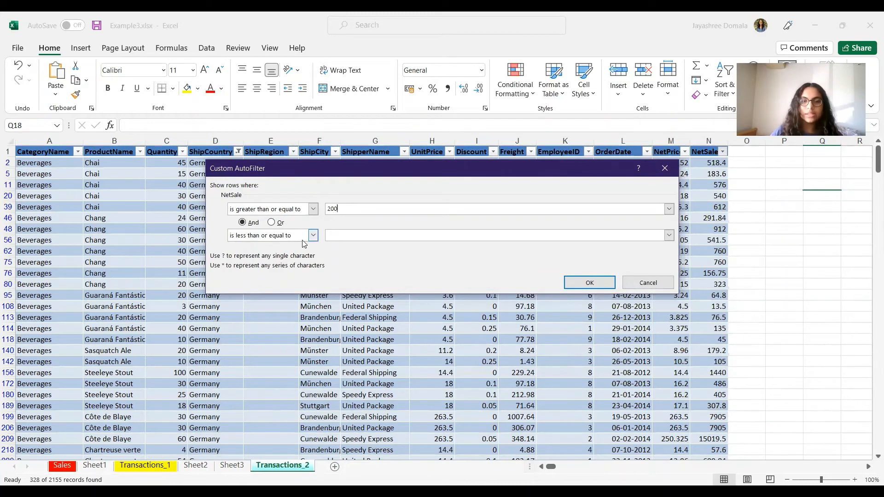
{"action": "left_click", "coordinate": [341, 236]}
{"action": "type", "text": "500"}
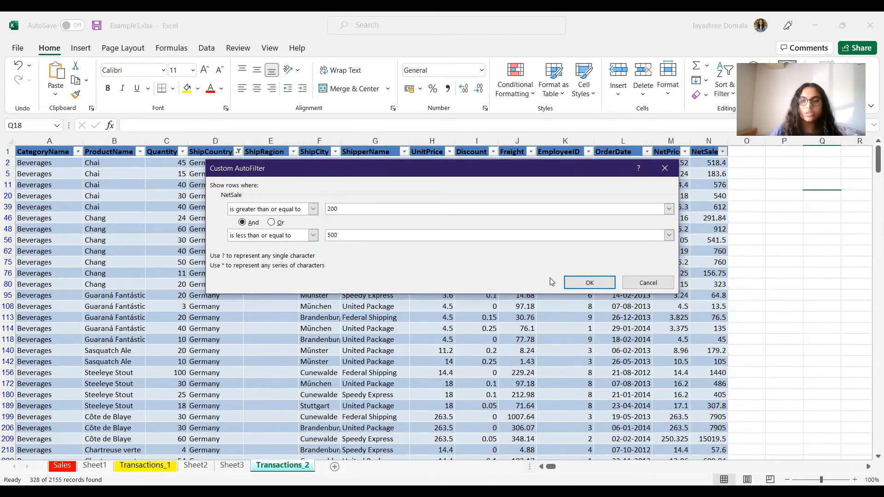
{"action": "left_click", "coordinate": [579, 282]}
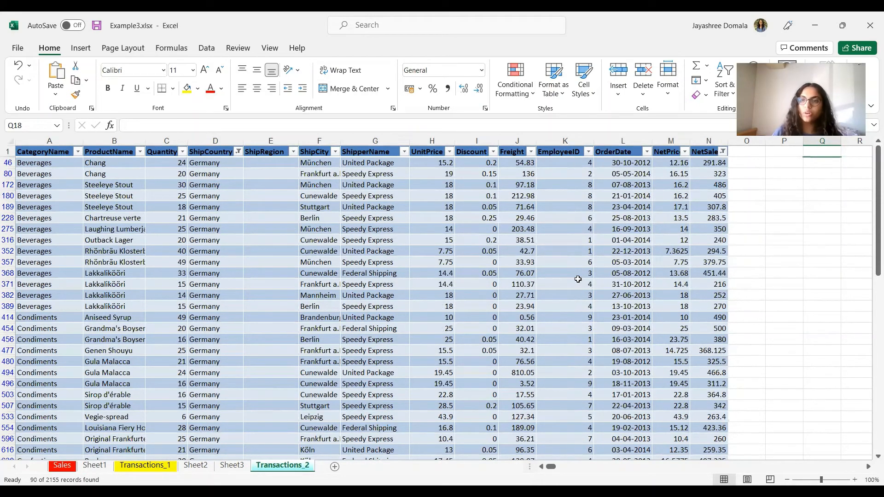
{"action": "left_click_drag", "start_coordinate": [871, 202], "coordinate": [872, 121]}
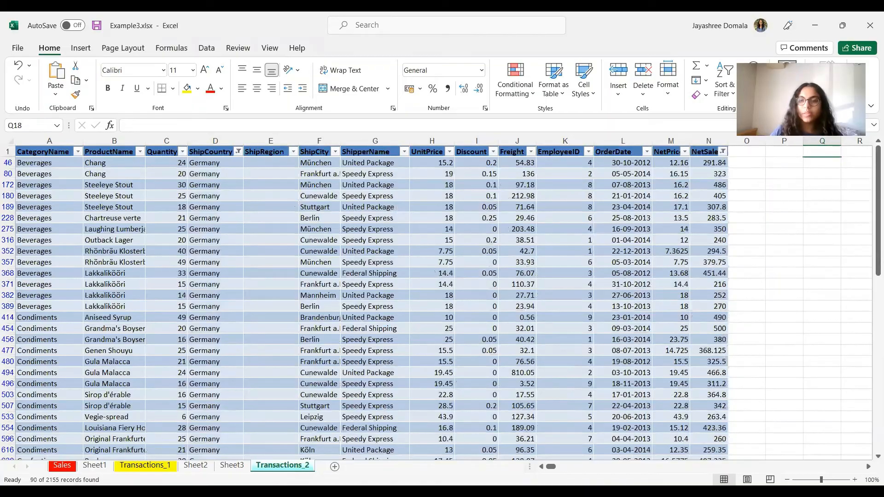
Check the final sorting instruction in Google Slides, return to Excel, sort the table by ProductName from A to Z and review the rows.
{"action": "key", "text": "alt+Tab"}
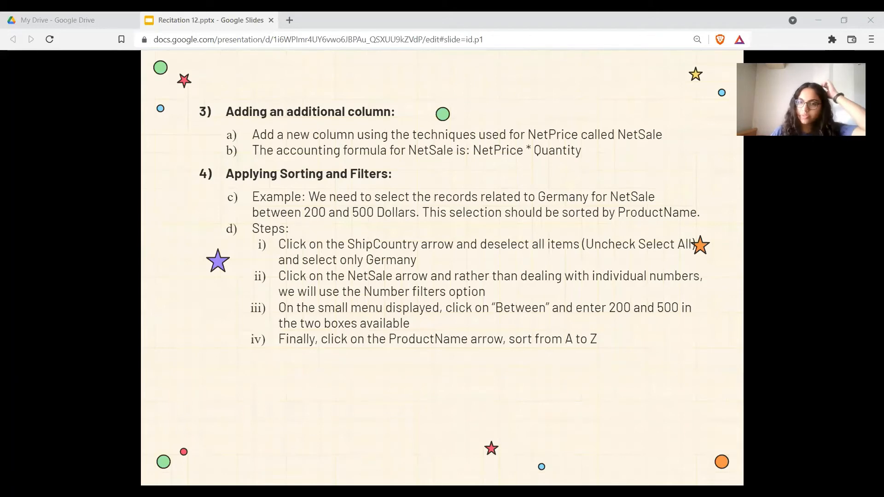
{"action": "key", "text": "alt+Tab"}
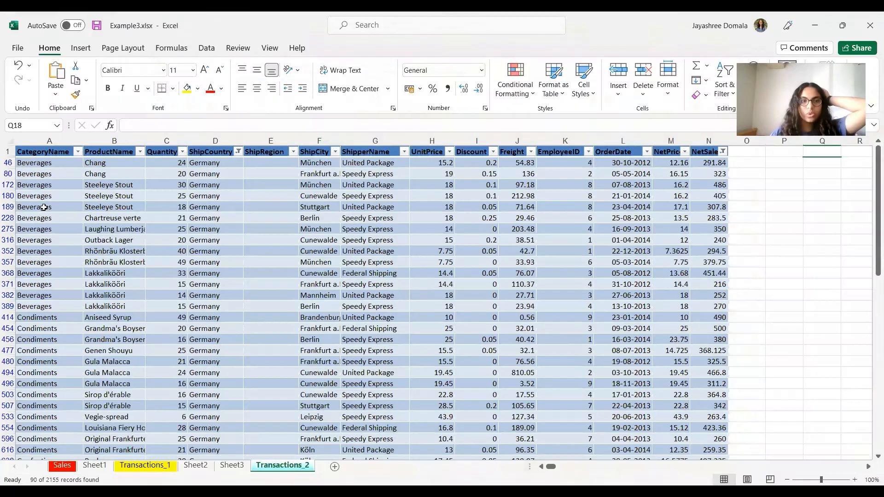
{"action": "left_click", "coordinate": [139, 152]}
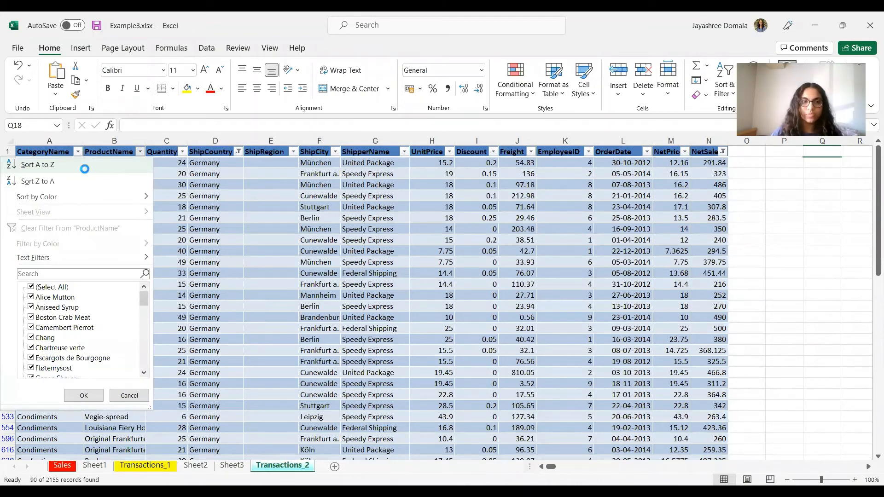
{"action": "left_click", "coordinate": [85, 171]}
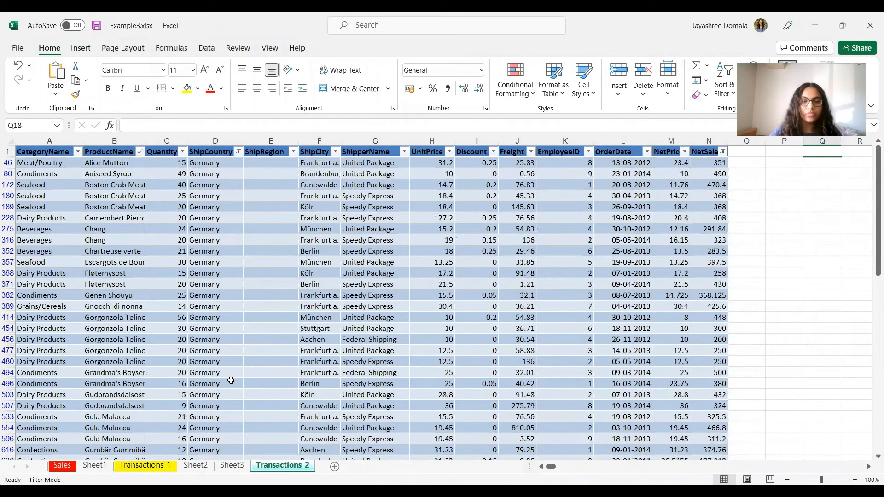
{"action": "scroll", "coordinate": [231, 378], "scroll_direction": "down", "scroll_amount": 4}
{"action": "scroll", "coordinate": [231, 379], "scroll_direction": "up", "scroll_amount": 4}
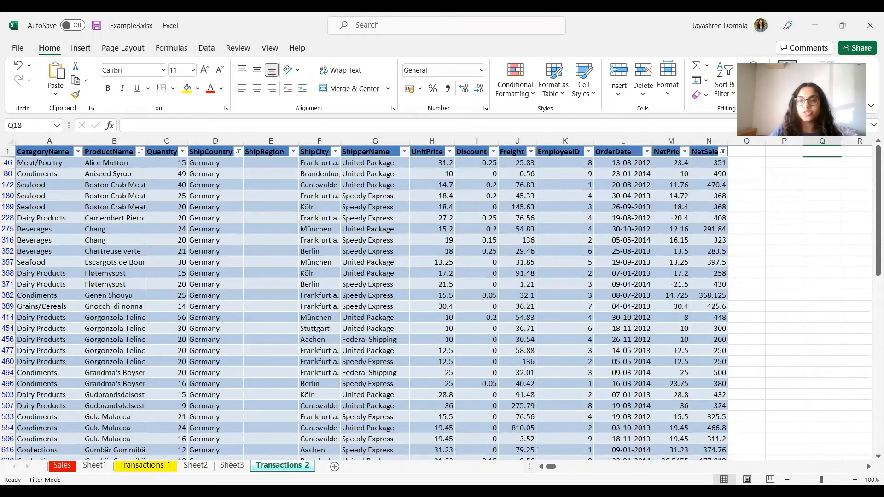
Review the changing-filters instructions in Google Slides, return to Excel and filter OrderDate to after 01-04-2013 and before 30-06-2013.
{"action": "key", "text": "alt+Tab"}
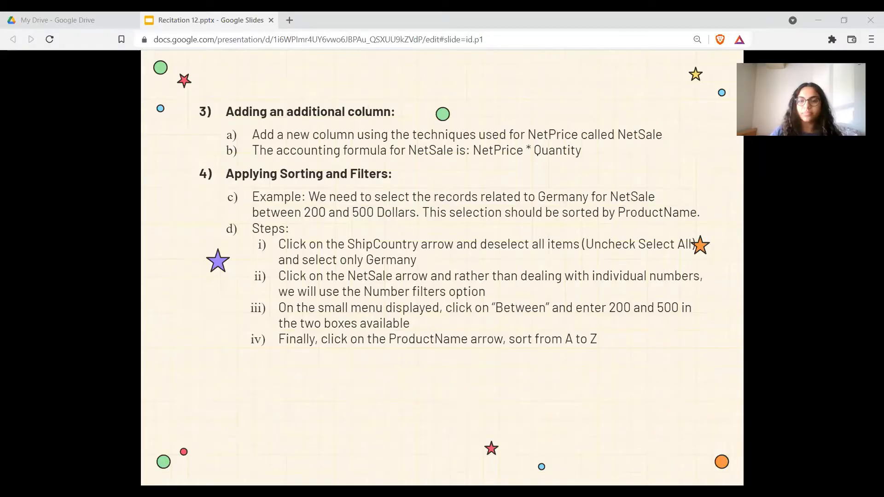
{"action": "key", "text": "Right"}
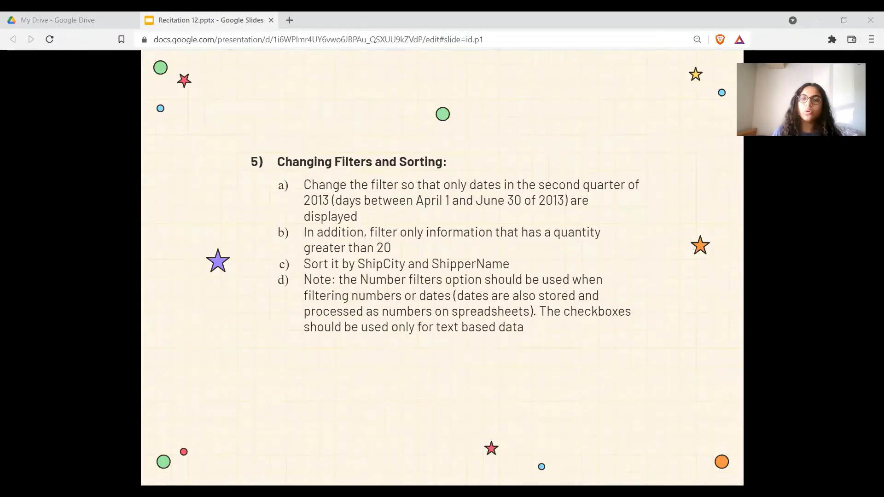
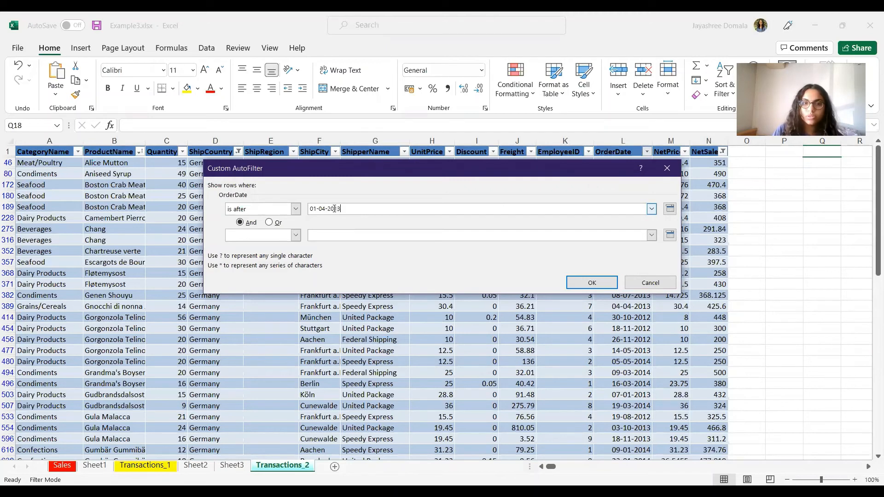
{"action": "left_click", "coordinate": [295, 235]}
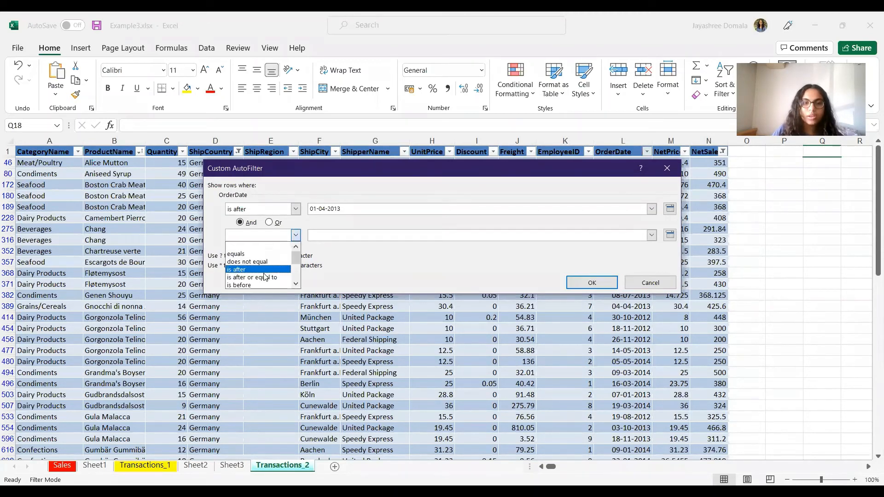
{"action": "left_click", "coordinate": [258, 285]}
{"action": "left_click", "coordinate": [321, 235]}
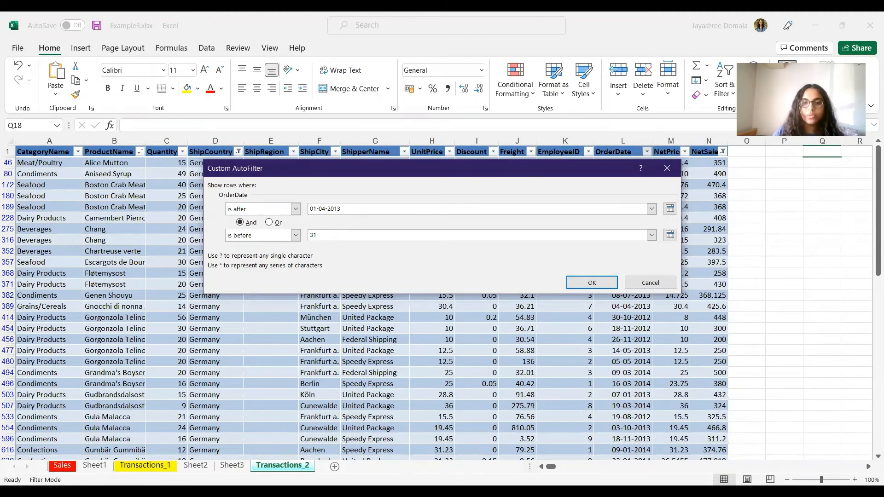
{"action": "key", "text": "alt+Tab"}
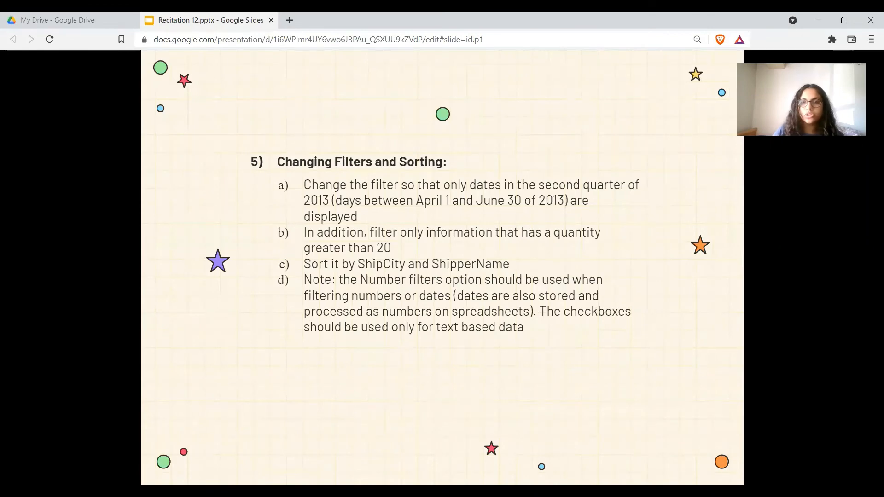
{"action": "key", "text": "alt+Tab"}
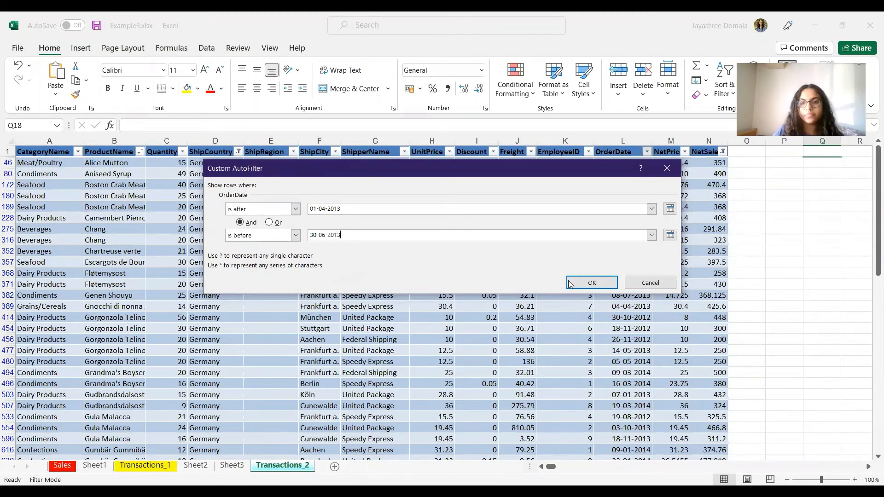
{"action": "left_click", "coordinate": [592, 282]}
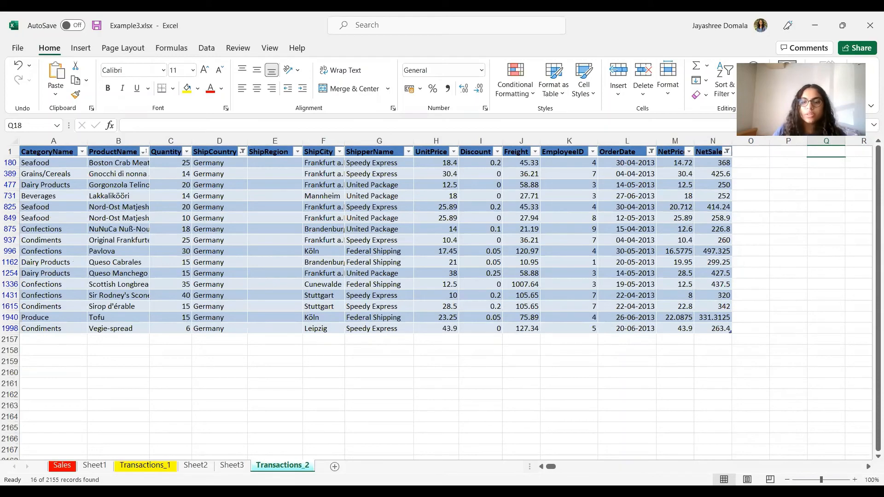
Recheck the instructions in Google Slides, return to Excel and apply a Greater Than number filter of 20 on the Quantity column.
{"action": "key", "text": "alt+Tab"}
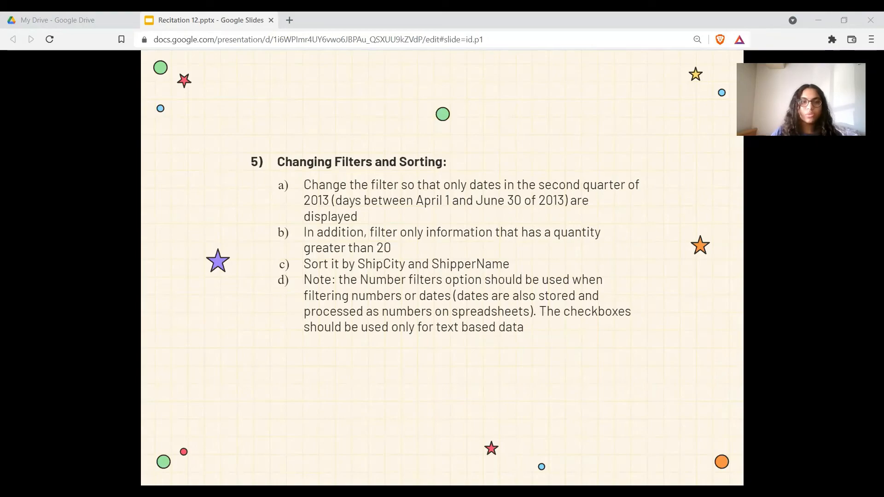
{"action": "key", "text": "alt+Tab"}
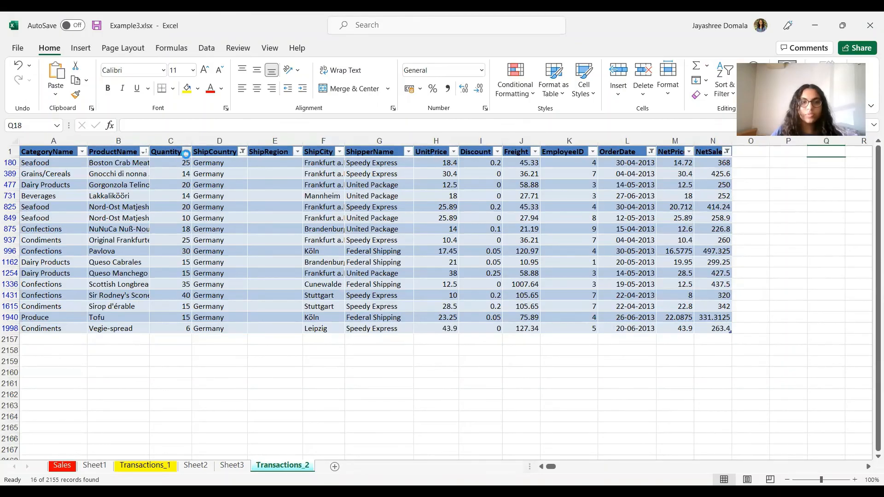
{"action": "left_click", "coordinate": [186, 152]}
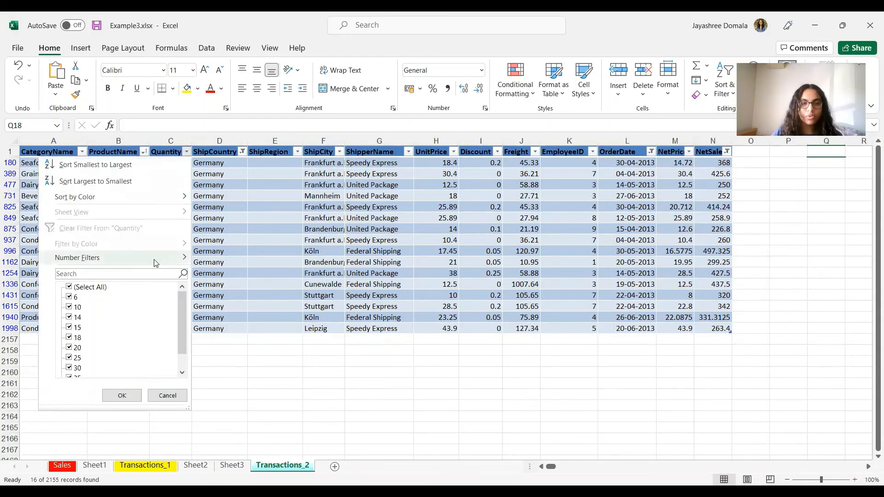
{"action": "mouse_move", "coordinate": [155, 260]}
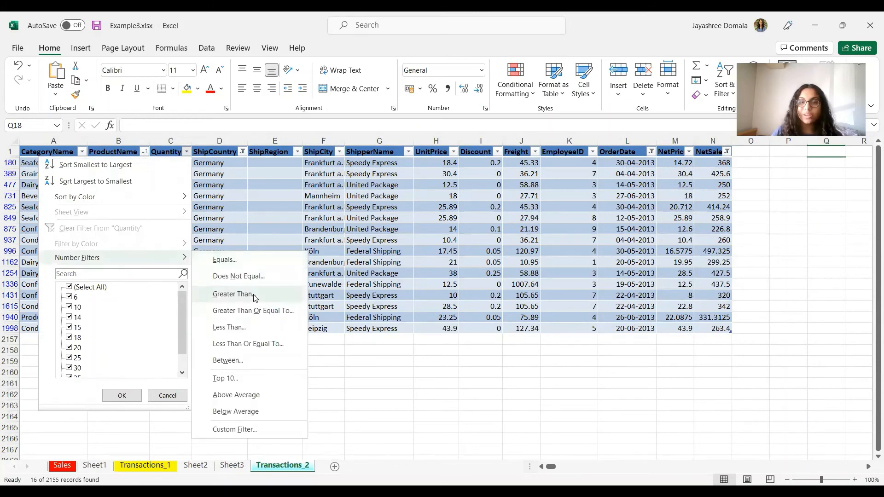
{"action": "left_click", "coordinate": [232, 295]}
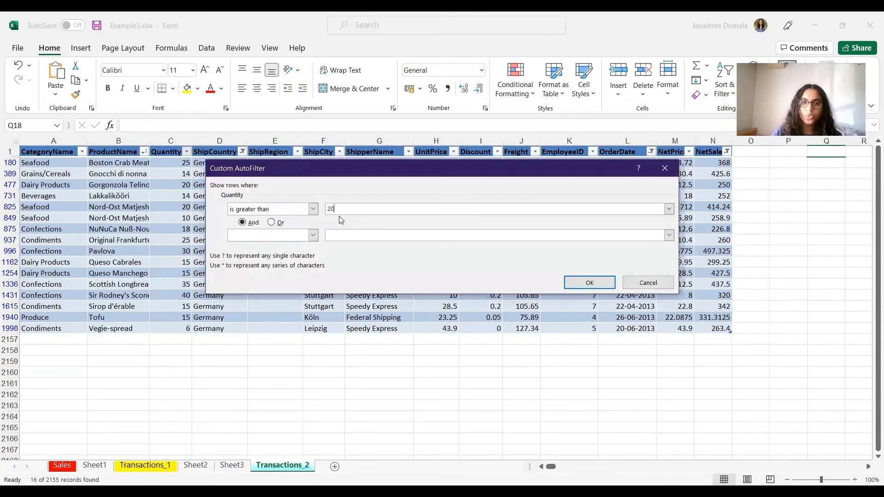
{"action": "type", "text": "20"}
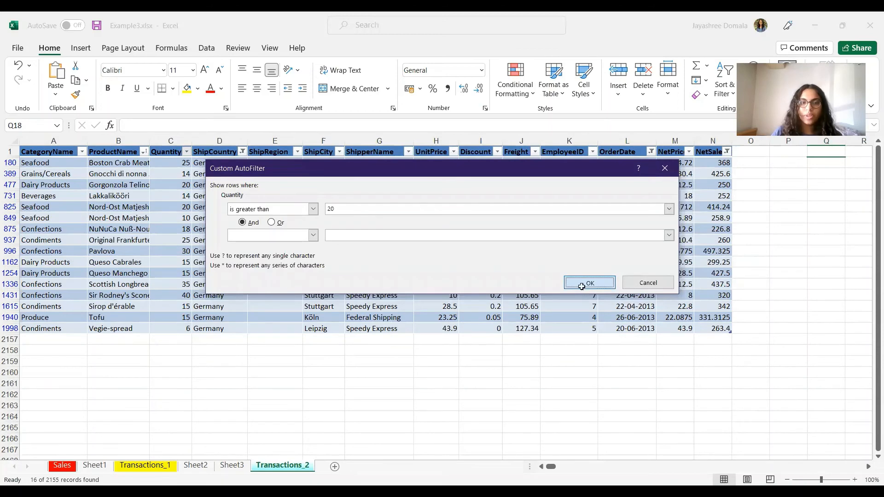
{"action": "left_click", "coordinate": [589, 283]}
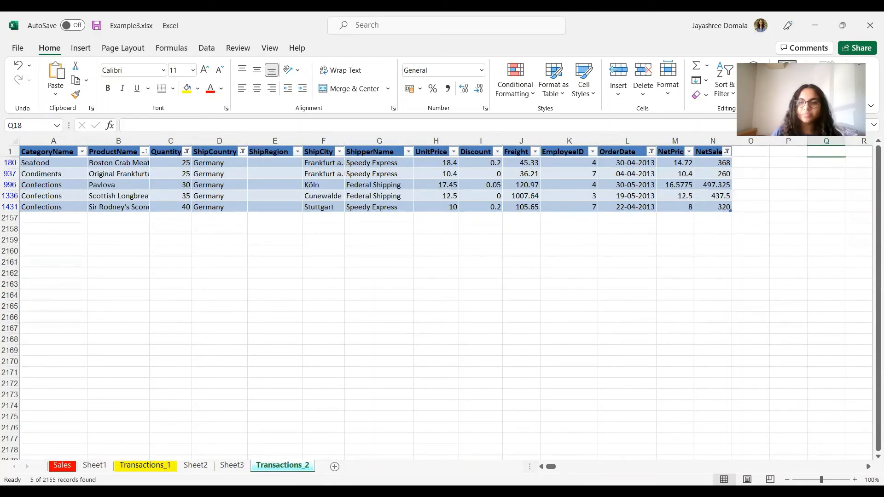
Check the sorting instruction in Google Slides, return to Excel and sort the table by ShipCity and by ShipperName from A to Z.
{"action": "key", "text": "alt+Tab"}
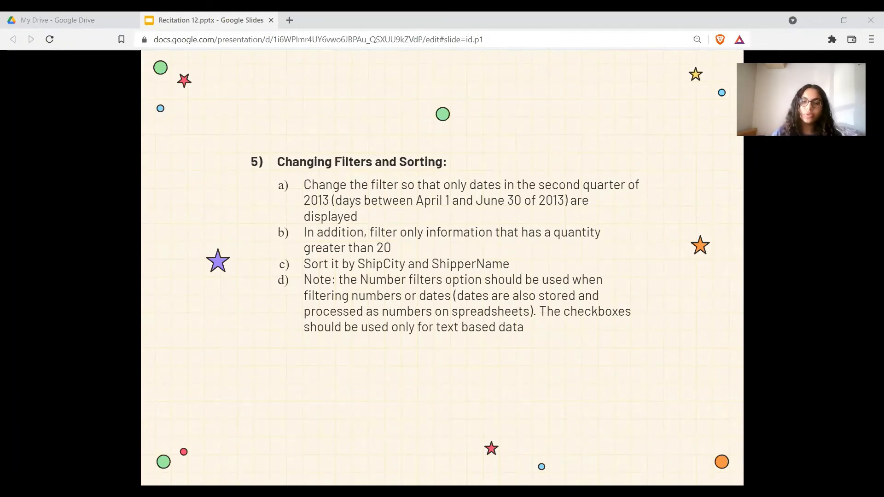
{"action": "key", "text": "alt+Tab"}
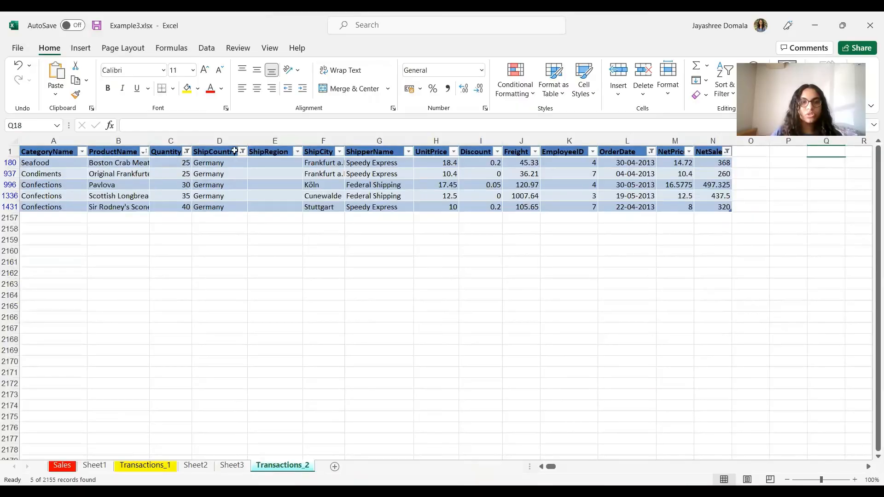
{"action": "left_click", "coordinate": [340, 152]}
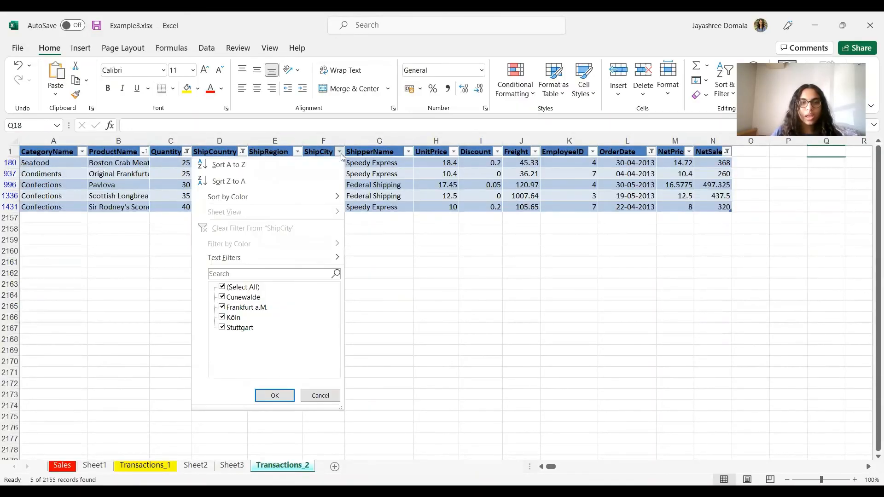
{"action": "left_click", "coordinate": [317, 170]}
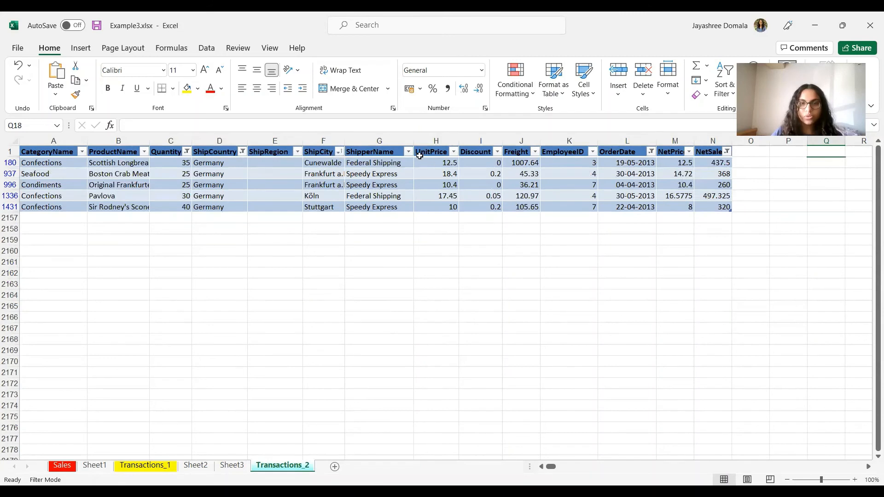
{"action": "left_click", "coordinate": [408, 152]}
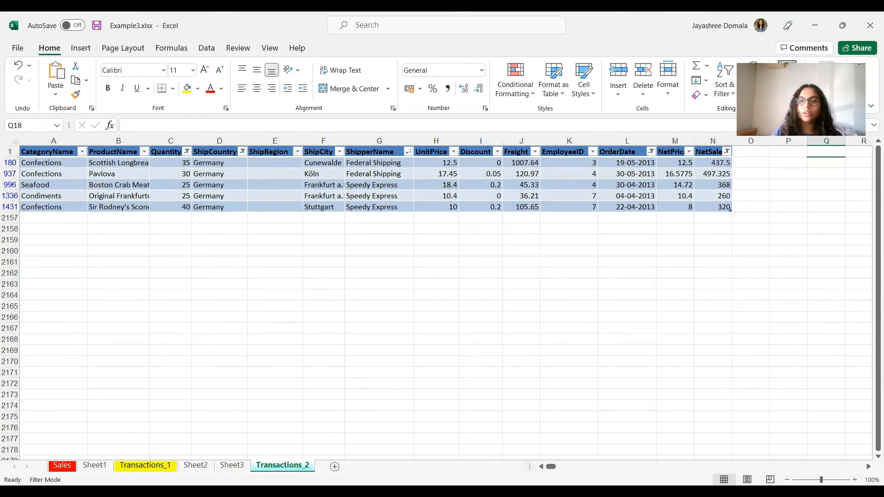
Recheck the sorting instruction in Google Slides, return to Excel and sort the table by ShipperName and by ShipCity from Z to A.
{"action": "key", "text": "alt+Tab"}
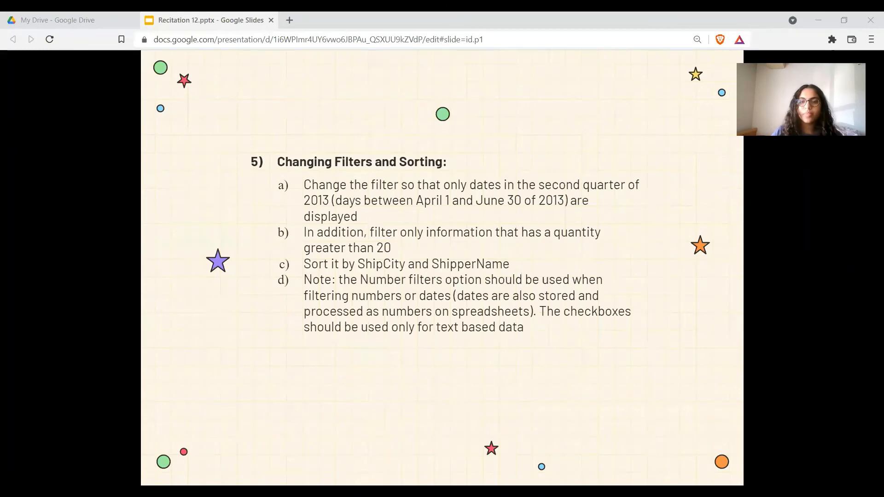
{"action": "key", "text": "alt+Tab"}
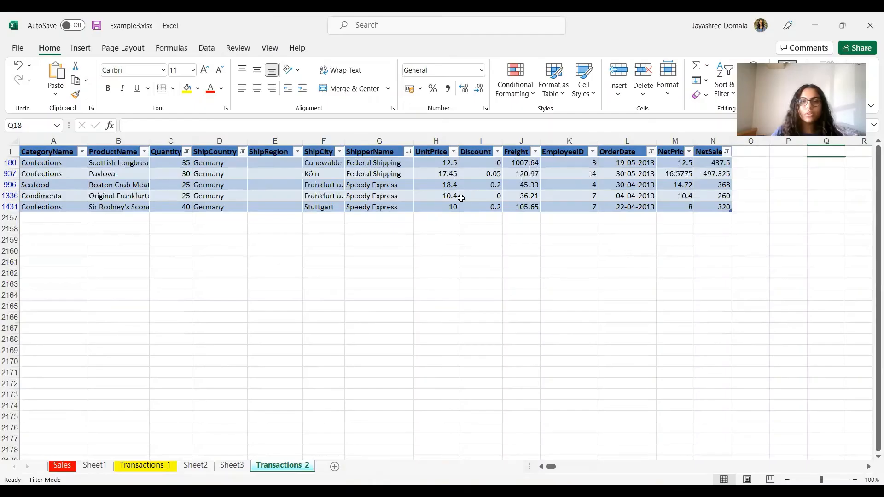
{"action": "left_click", "coordinate": [408, 153]}
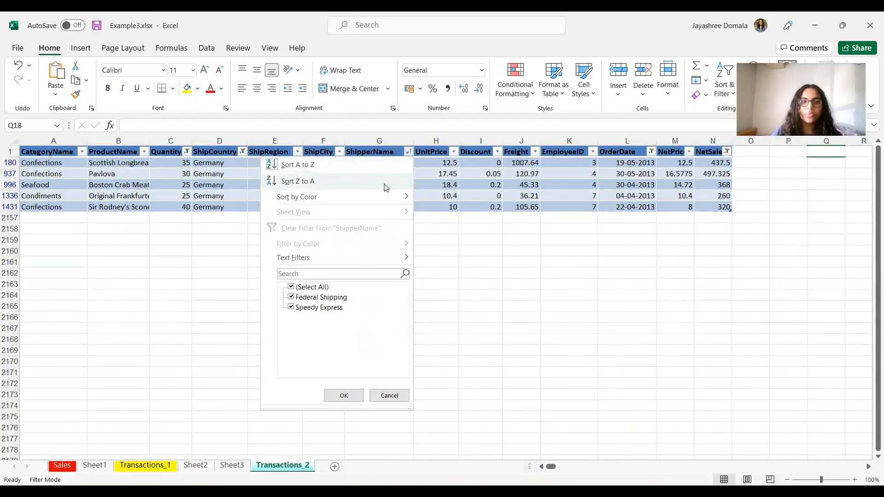
{"action": "left_click", "coordinate": [381, 181]}
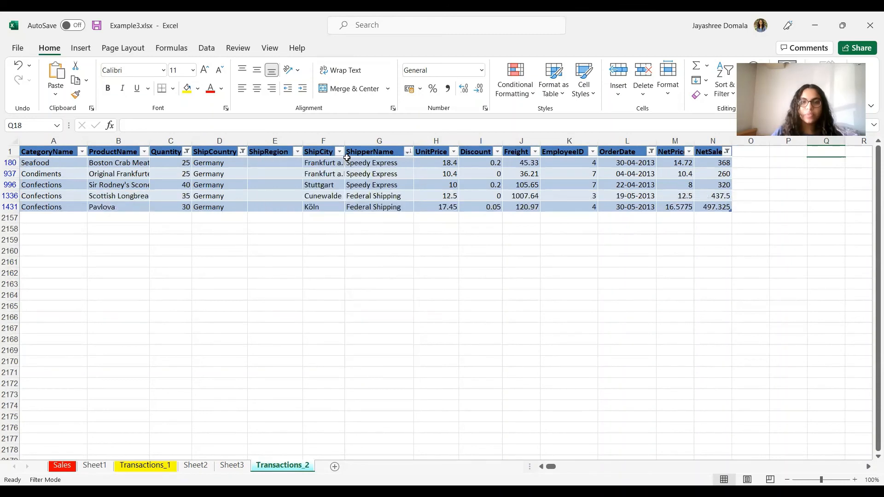
{"action": "left_click", "coordinate": [336, 146]}
{"action": "left_click", "coordinate": [363, 269]}
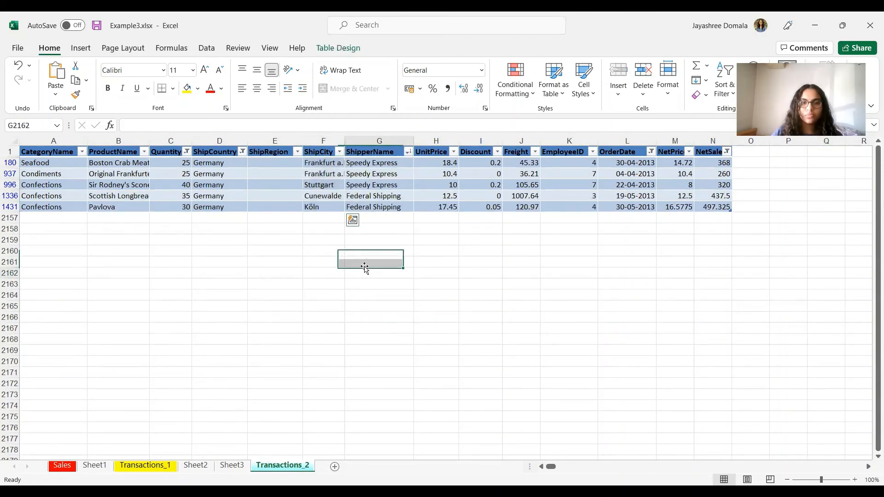
{"action": "left_click", "coordinate": [341, 152]}
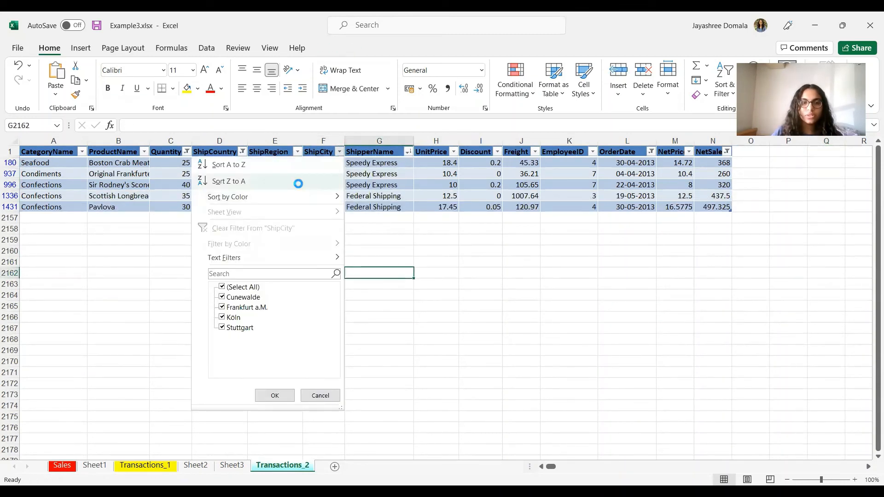
{"action": "left_click", "coordinate": [296, 182]}
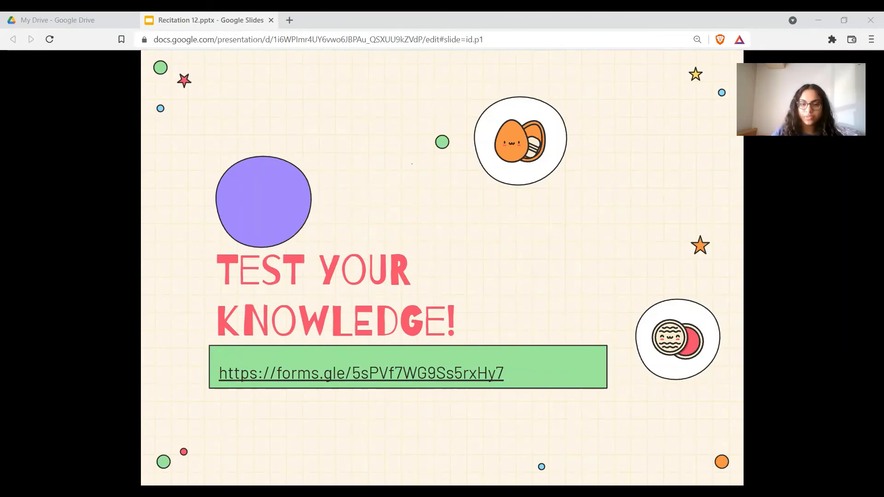
Return to Excel from Google Slides and review the Sales data, the Sheet1 PivotTable and its row fields, the Transactions_1 data and the Sheet2 PivotTable.
{"action": "key", "text": "alt+Tab"}
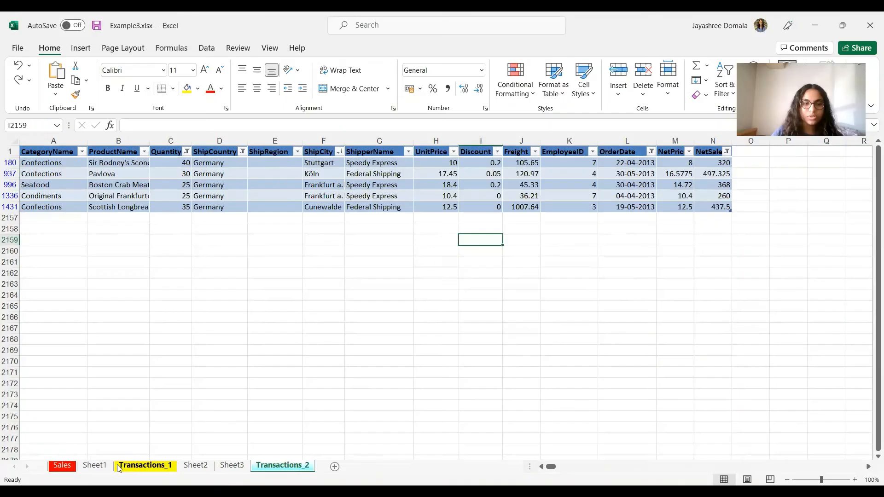
{"action": "left_click", "coordinate": [62, 465]}
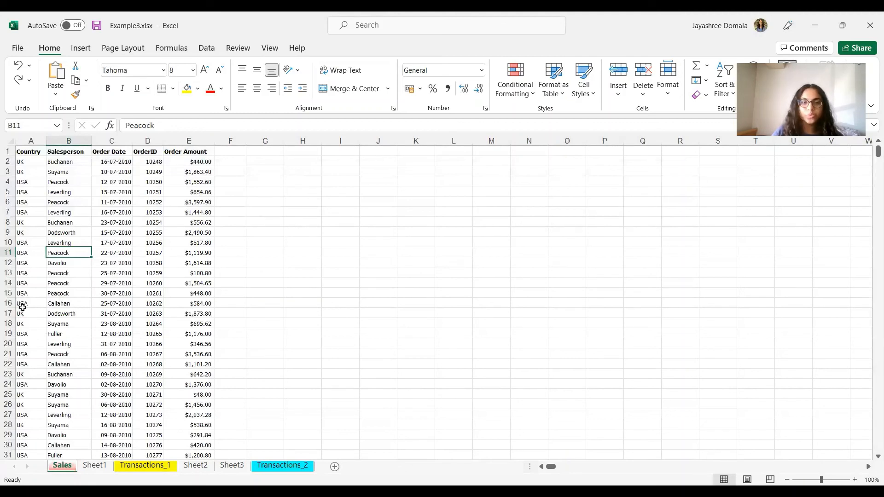
{"action": "left_click", "coordinate": [76, 313]}
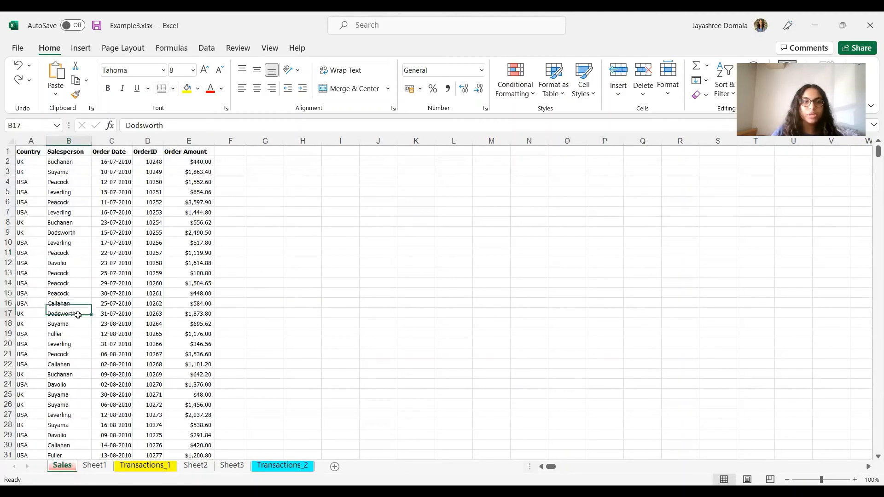
{"action": "left_click", "coordinate": [81, 48]}
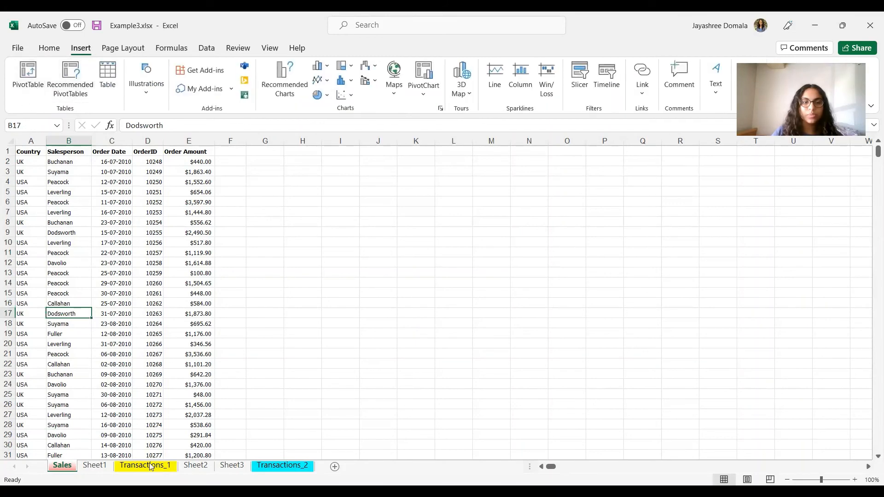
{"action": "left_click", "coordinate": [97, 466]}
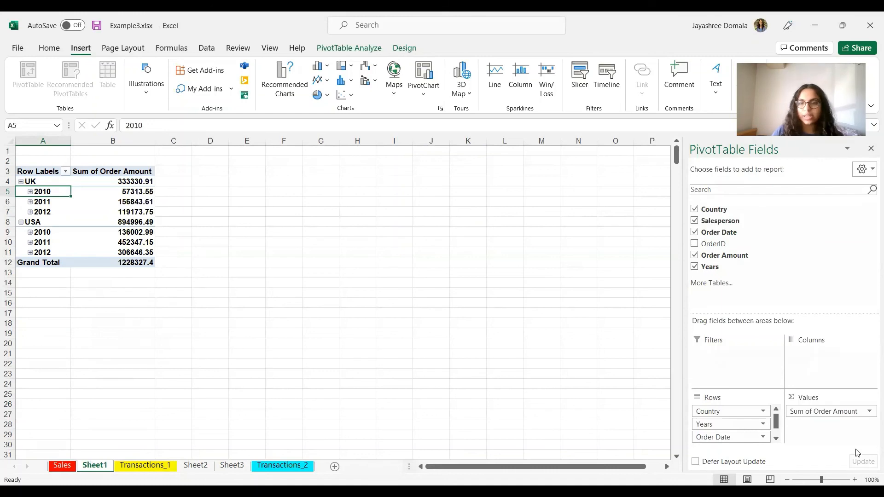
{"action": "scroll", "coordinate": [777, 410], "scroll_direction": "down", "scroll_amount": 1}
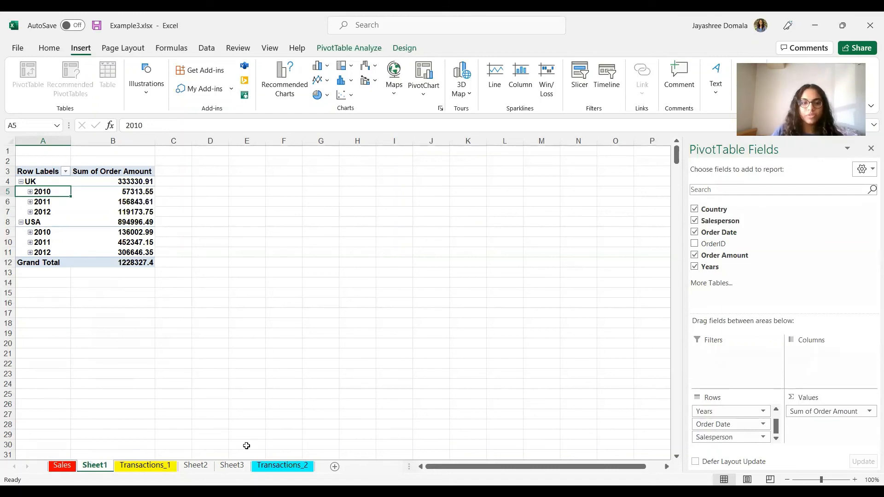
{"action": "left_click", "coordinate": [145, 465]}
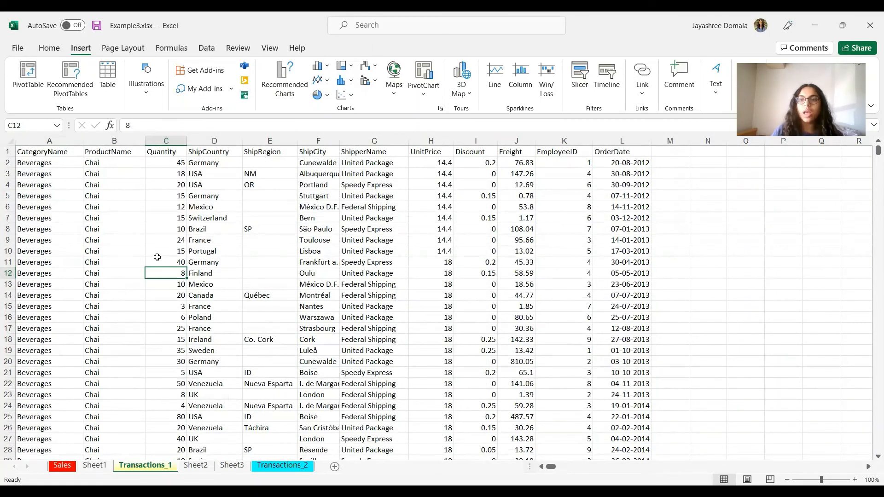
{"action": "left_click", "coordinate": [196, 466]}
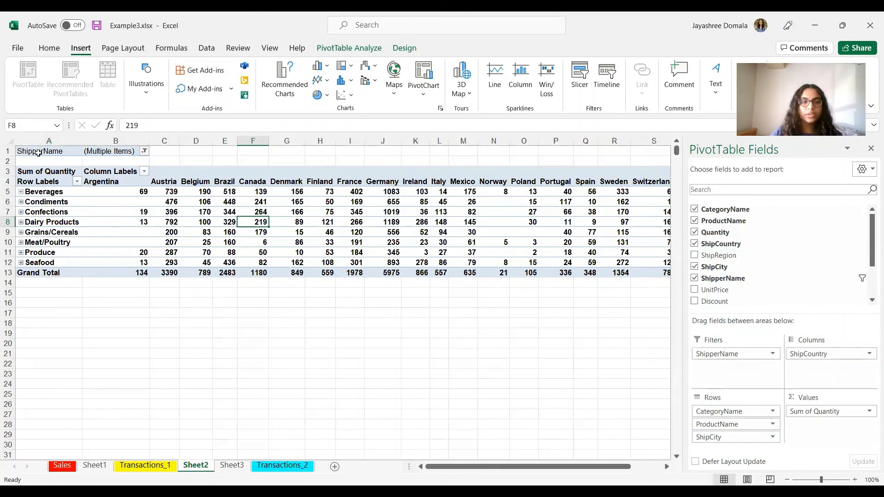
Filter the Sheet2 PivotTable by ShipperName so that only United Package is included.
{"action": "left_click", "coordinate": [142, 151]}
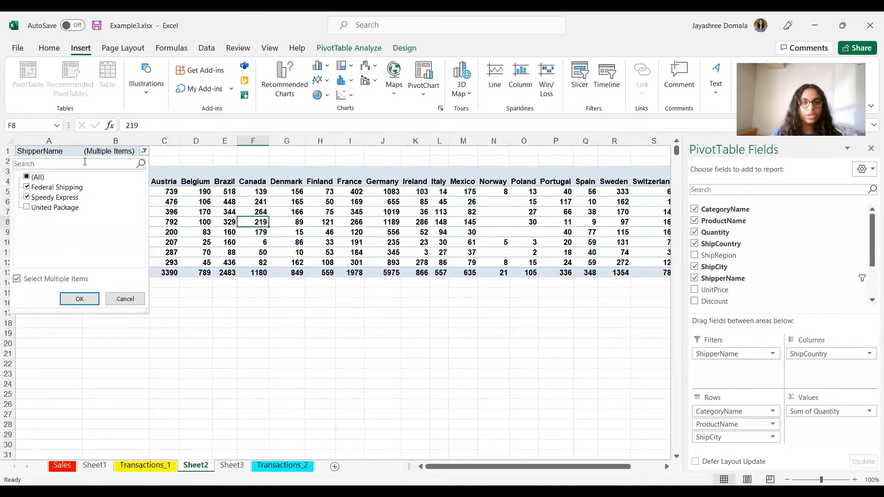
{"action": "left_click", "coordinate": [28, 187]}
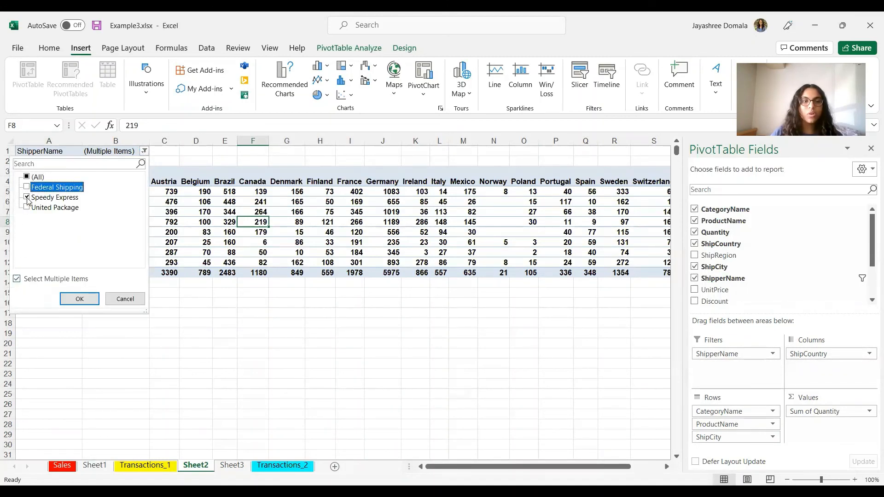
{"action": "left_click", "coordinate": [28, 197]}
{"action": "left_click", "coordinate": [27, 207]}
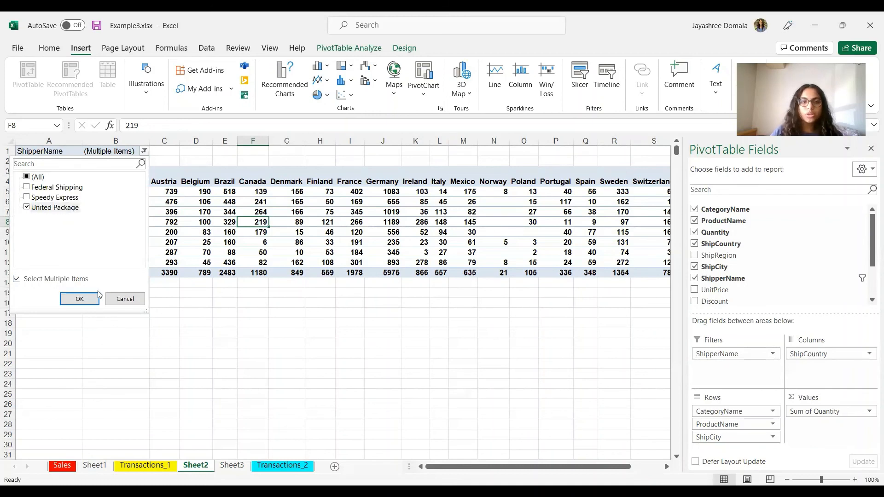
{"action": "left_click", "coordinate": [80, 299]}
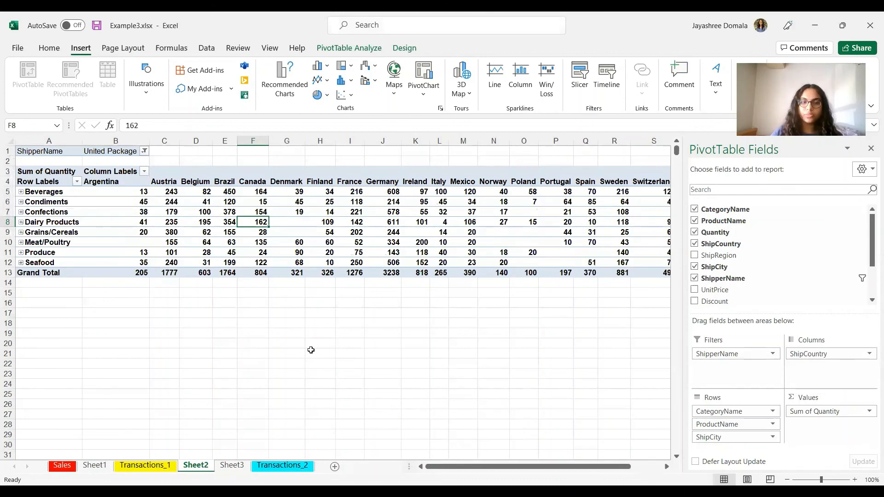
Extend the EmployeeID filter of the Sheet3 PivotTable to include IDs 2 and 4.
{"action": "left_click", "coordinate": [230, 466]}
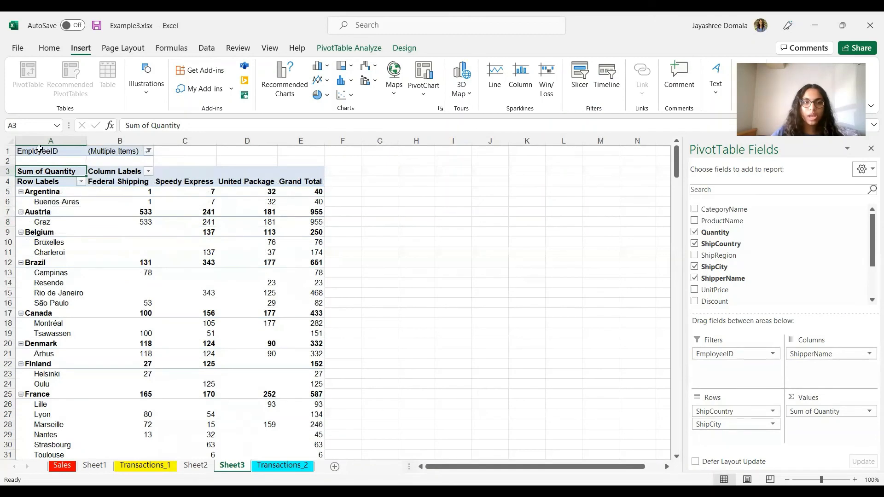
{"action": "left_click", "coordinate": [147, 151]}
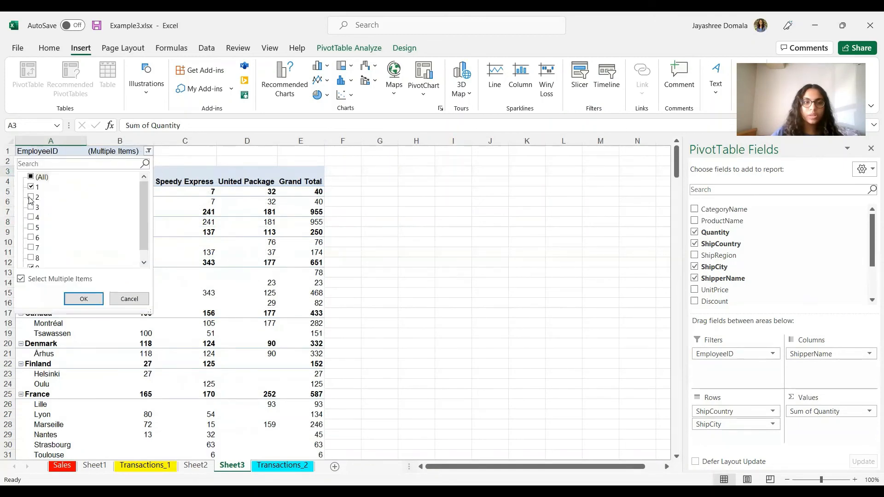
{"action": "left_click", "coordinate": [31, 218]}
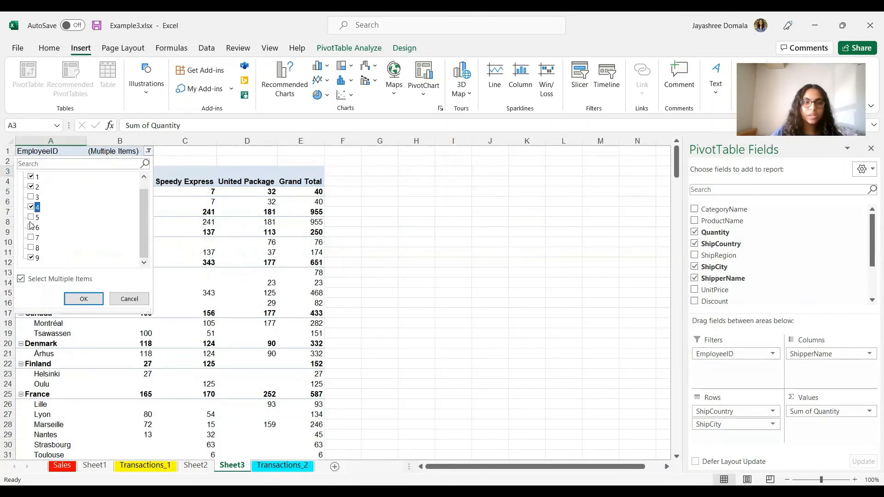
{"action": "left_click", "coordinate": [84, 300]}
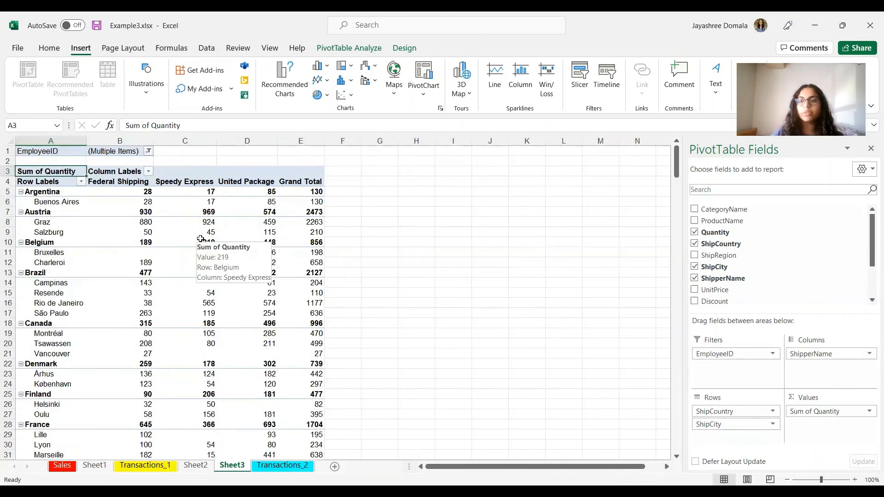
{"action": "left_click", "coordinate": [400, 325]}
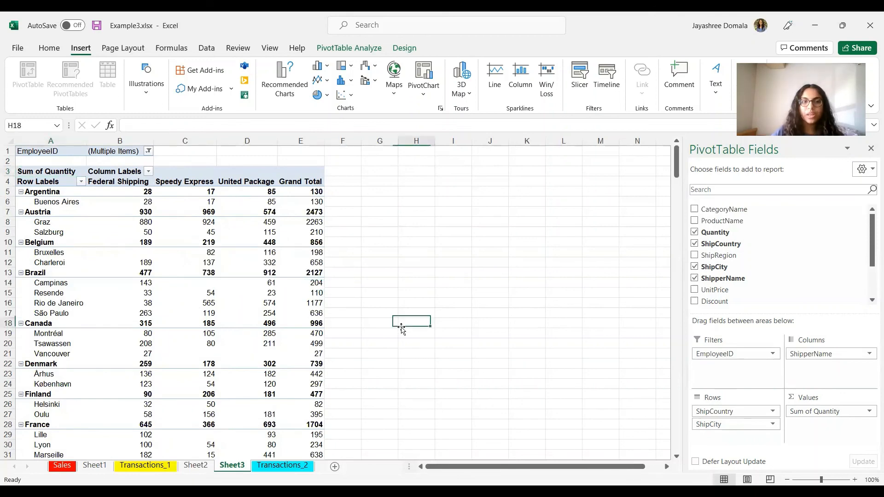
Review the Transactions_2 table's CategoryName filter values and the number filter options of the Quantity column.
{"action": "key", "text": "ctrl+Page_Down"}
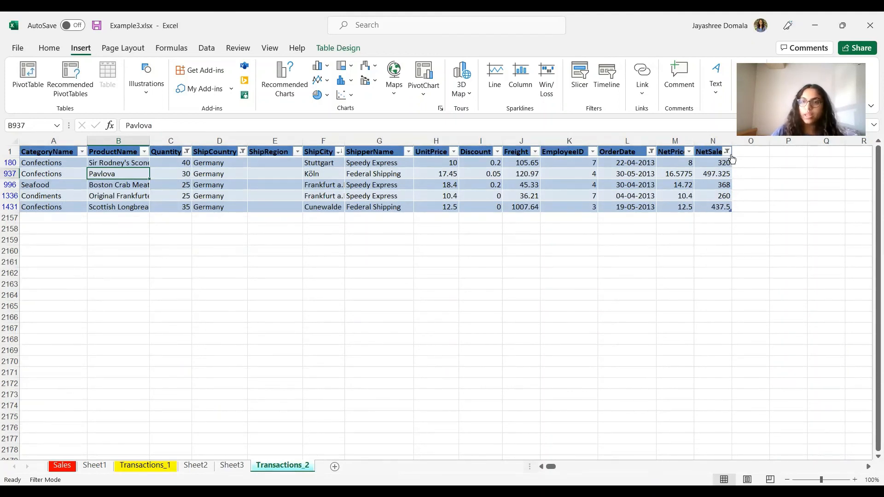
{"action": "left_click", "coordinate": [489, 307]}
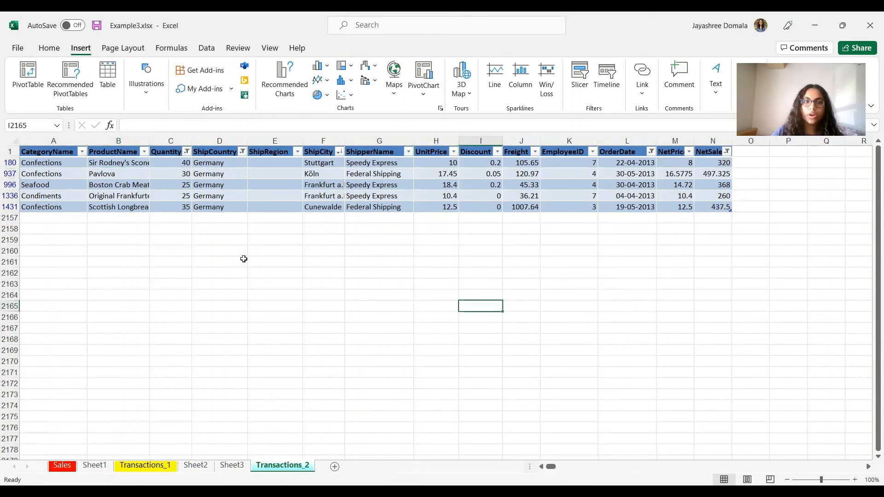
{"action": "left_click", "coordinate": [82, 152]}
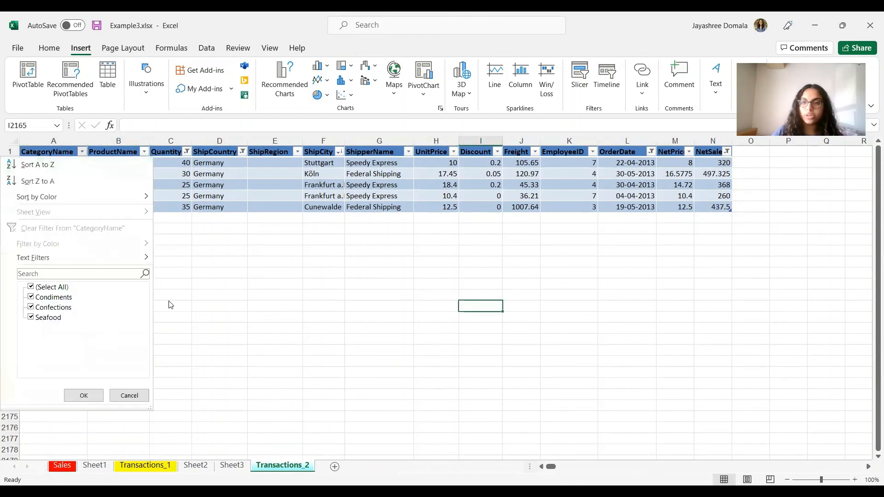
{"action": "left_click", "coordinate": [312, 322]}
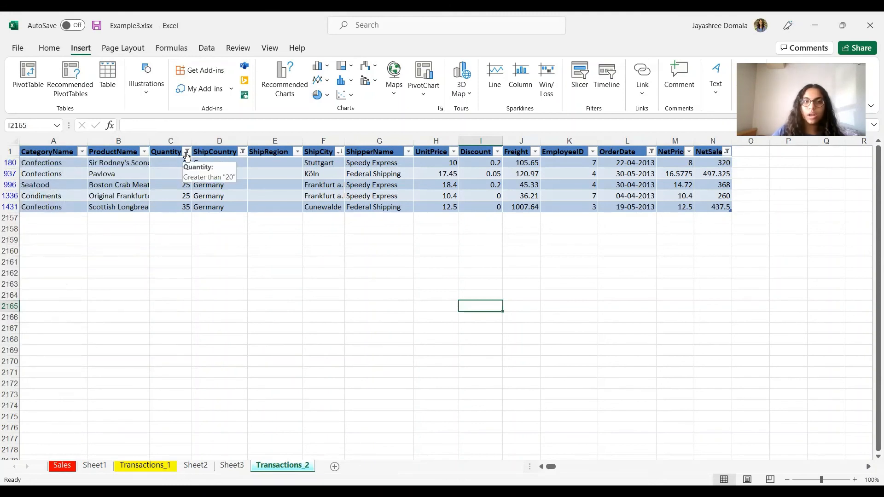
{"action": "left_click", "coordinate": [187, 153]}
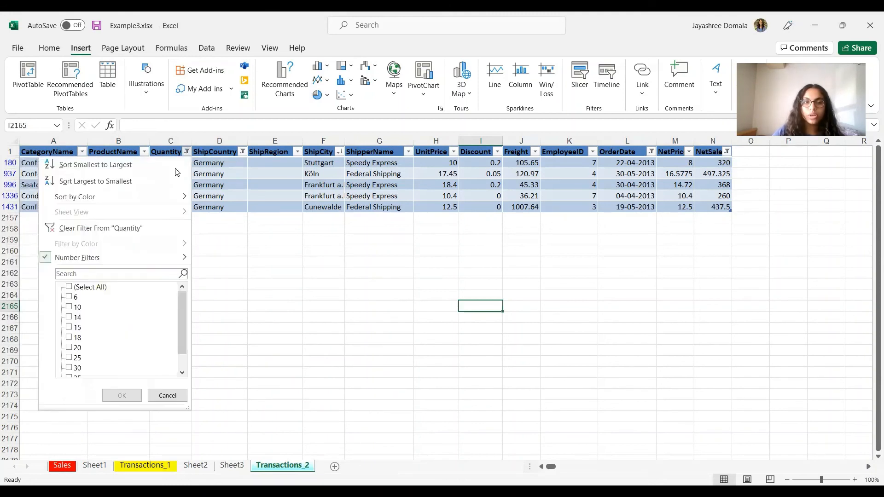
{"action": "left_click", "coordinate": [115, 257]}
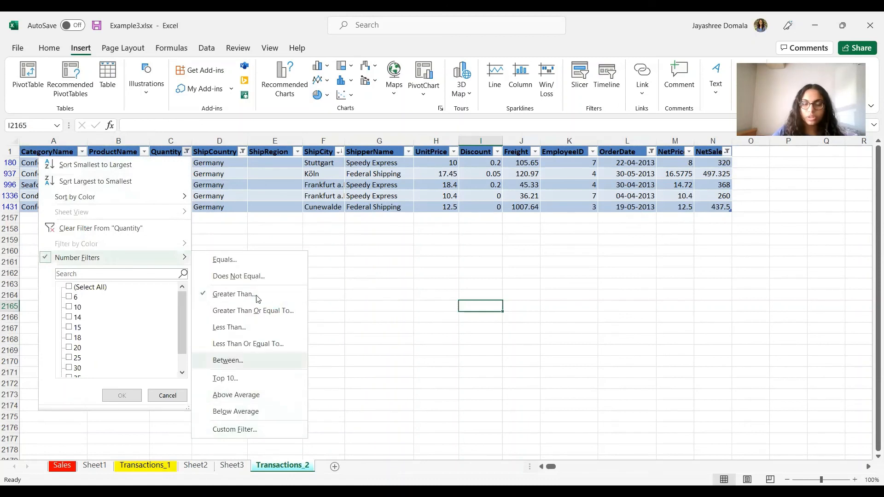
{"action": "left_click", "coordinate": [394, 185]}
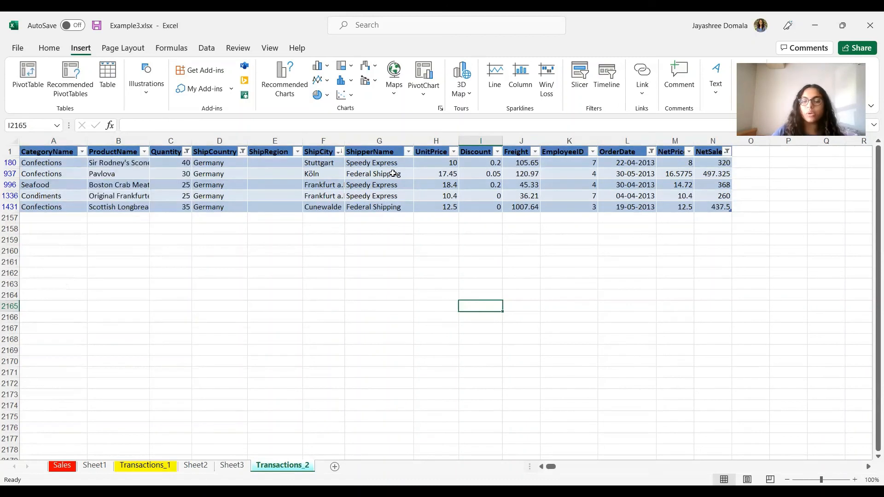
Review the filter and sort options of the ShipperName, EmployeeID and ShipCity columns without changing them.
{"action": "left_click", "coordinate": [386, 174]}
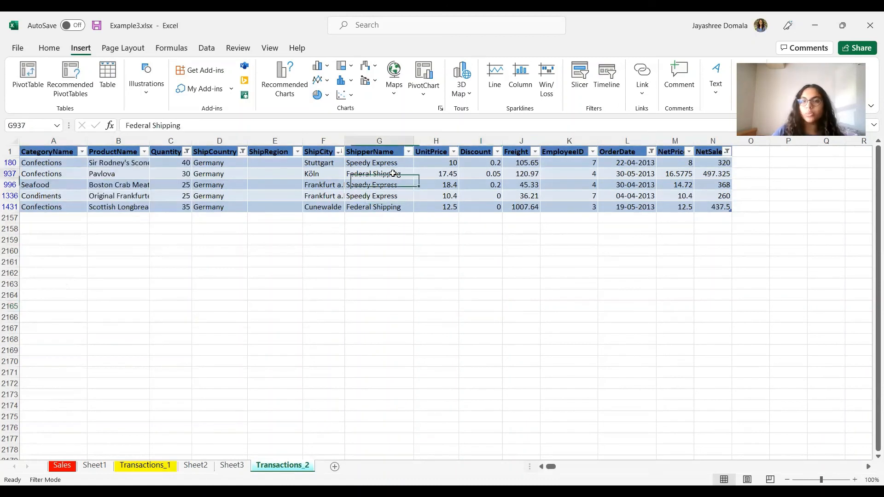
{"action": "left_click", "coordinate": [408, 151]}
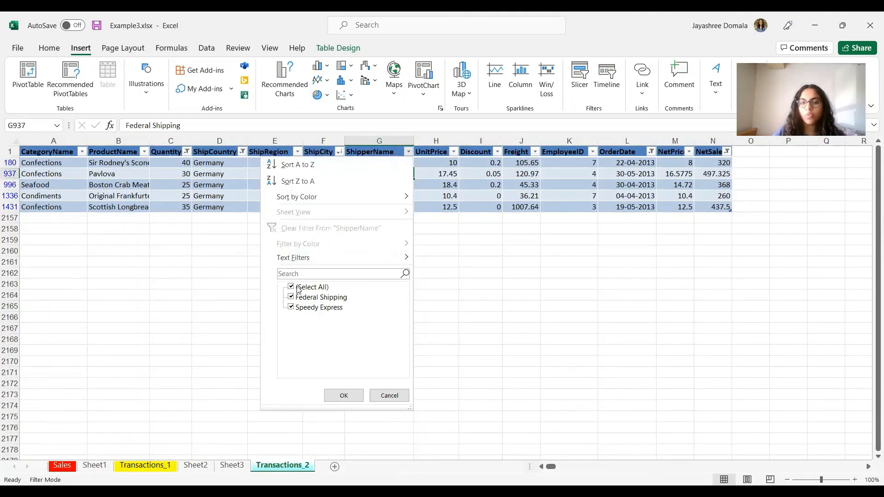
{"action": "left_click", "coordinate": [383, 398]}
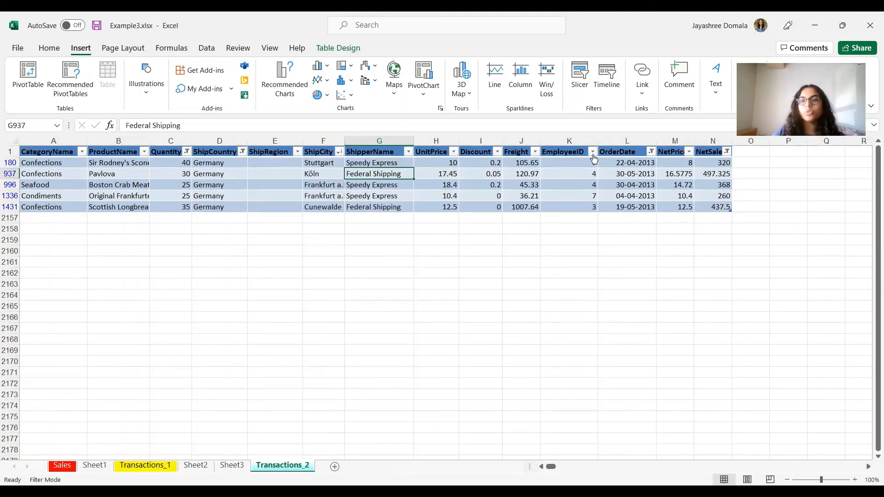
{"action": "left_click", "coordinate": [592, 152]}
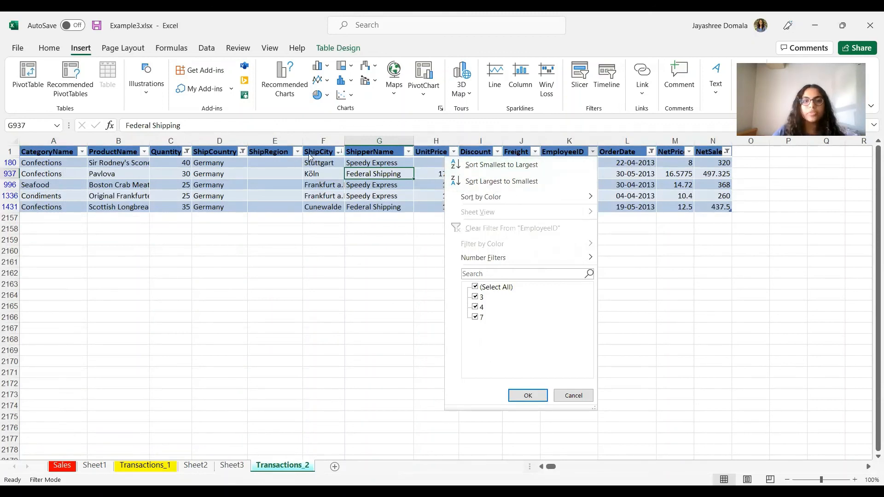
{"action": "left_click", "coordinate": [339, 155]}
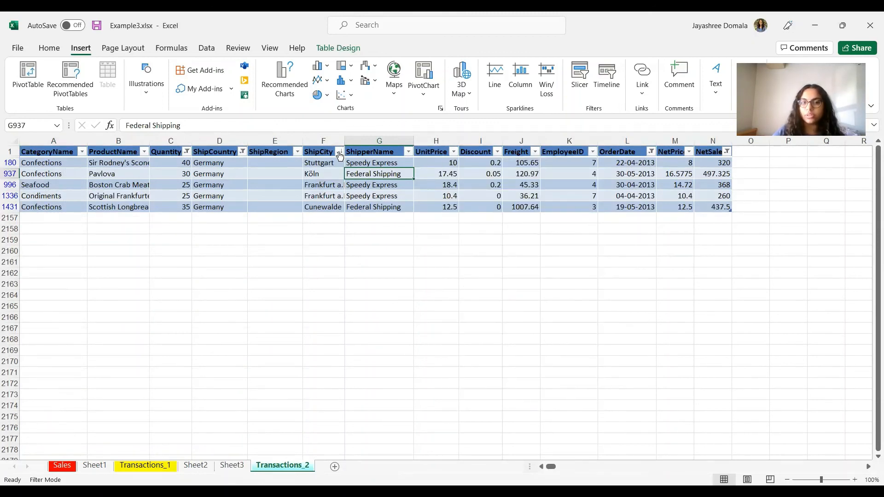
{"action": "left_click", "coordinate": [339, 152]}
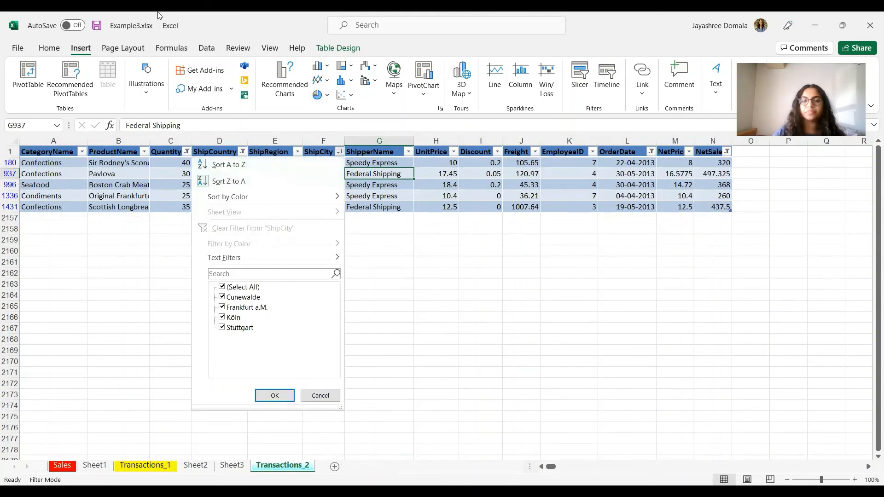
{"action": "left_click", "coordinate": [251, 16]}
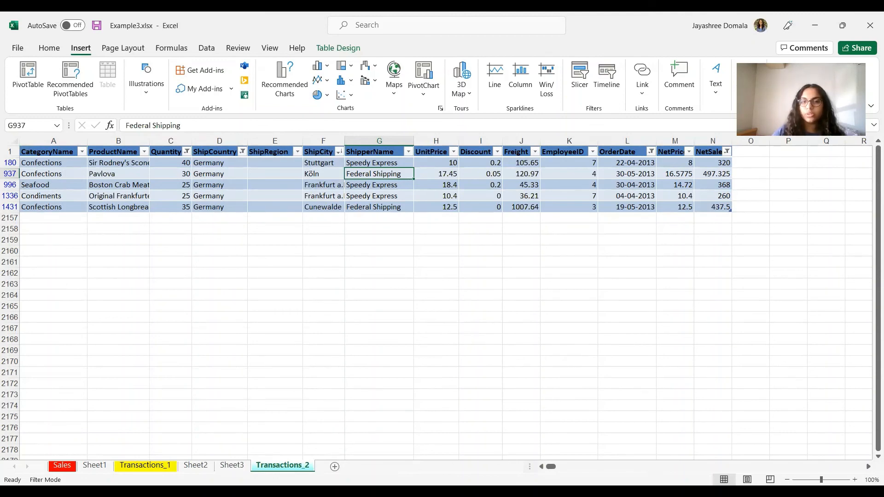
Switch to the Google Slides presentation and advance past the Test Your Knowledge slide to the closing Thank You slide.
{"action": "key", "text": "alt+Tab"}
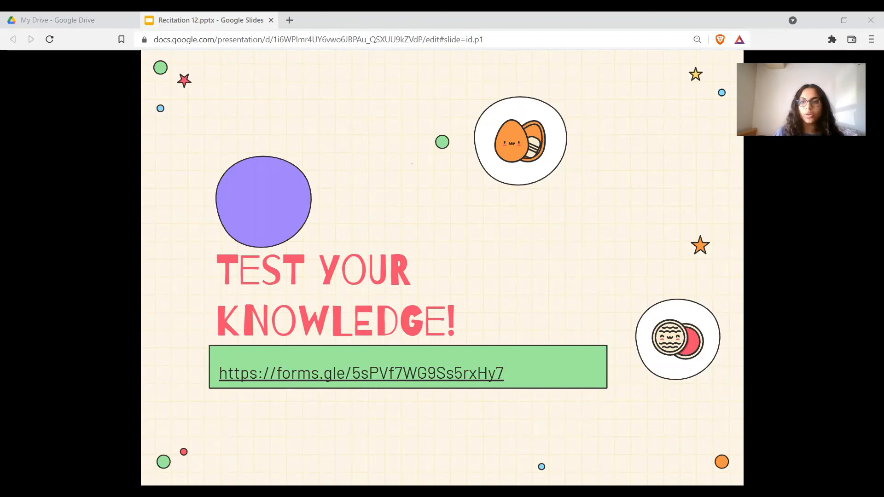
{"action": "key", "text": "Right"}
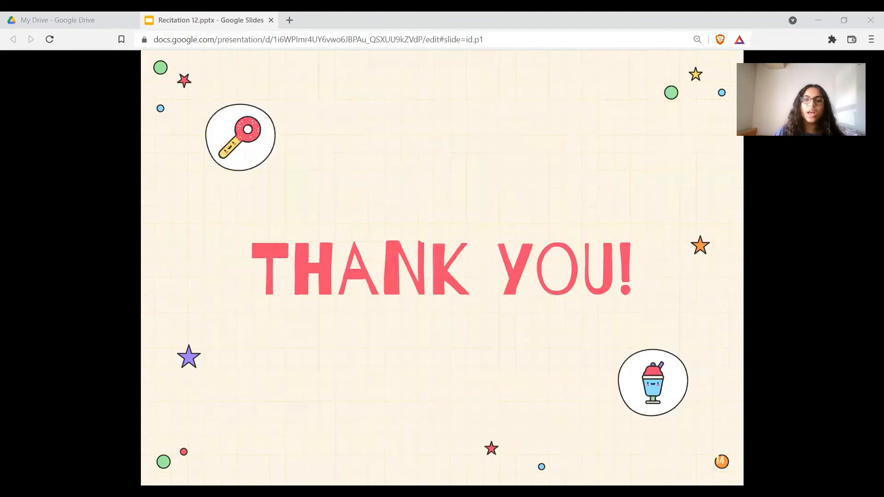